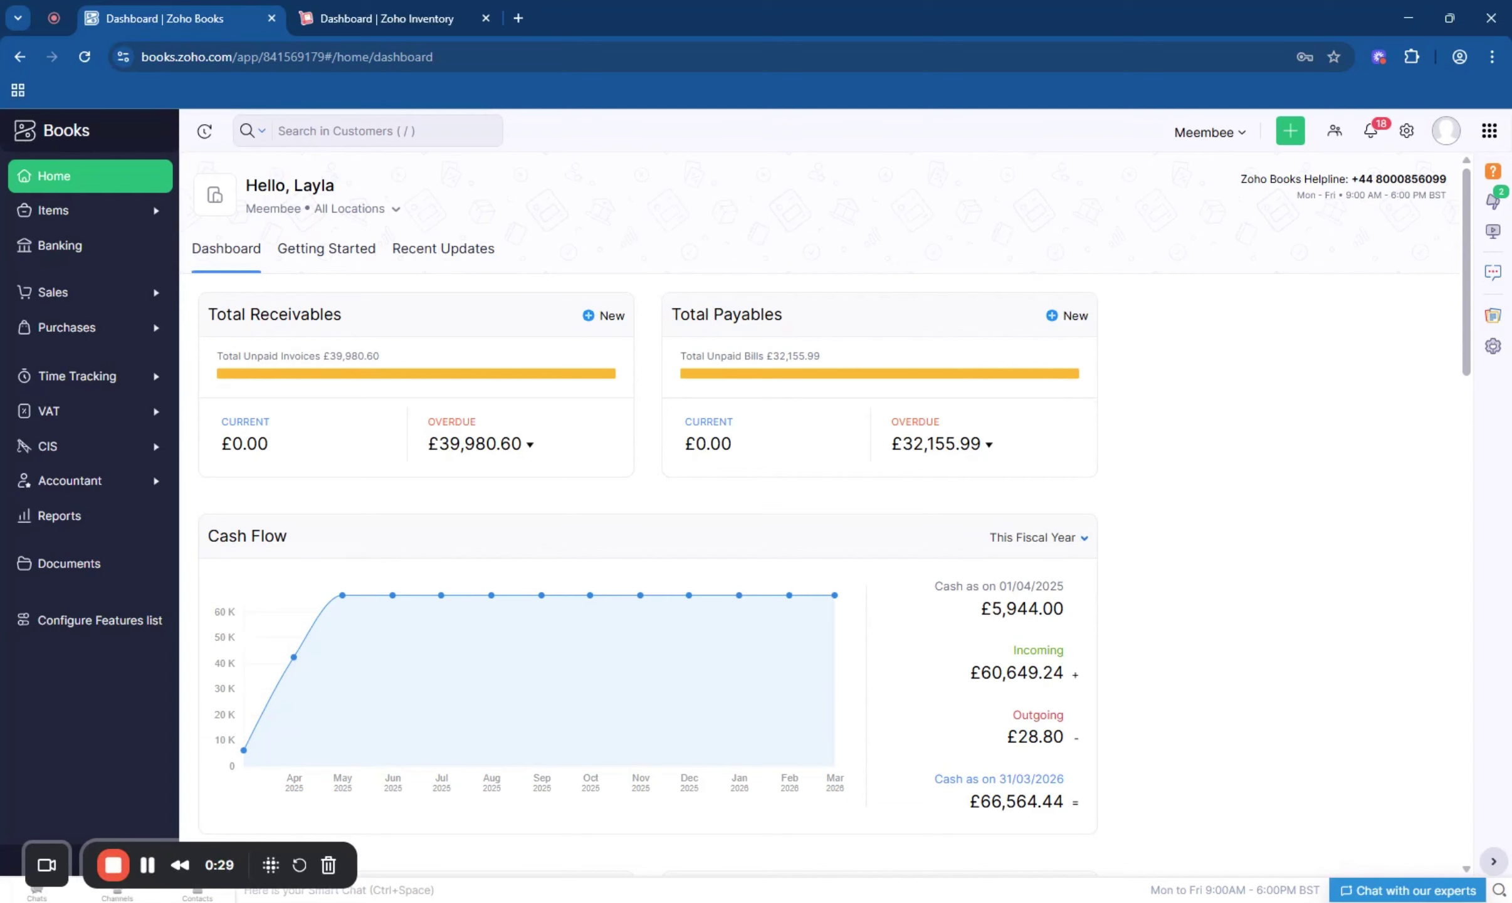
Step: Start a new purchase bill with Young Bros Transport as the vendor
click(80, 328)
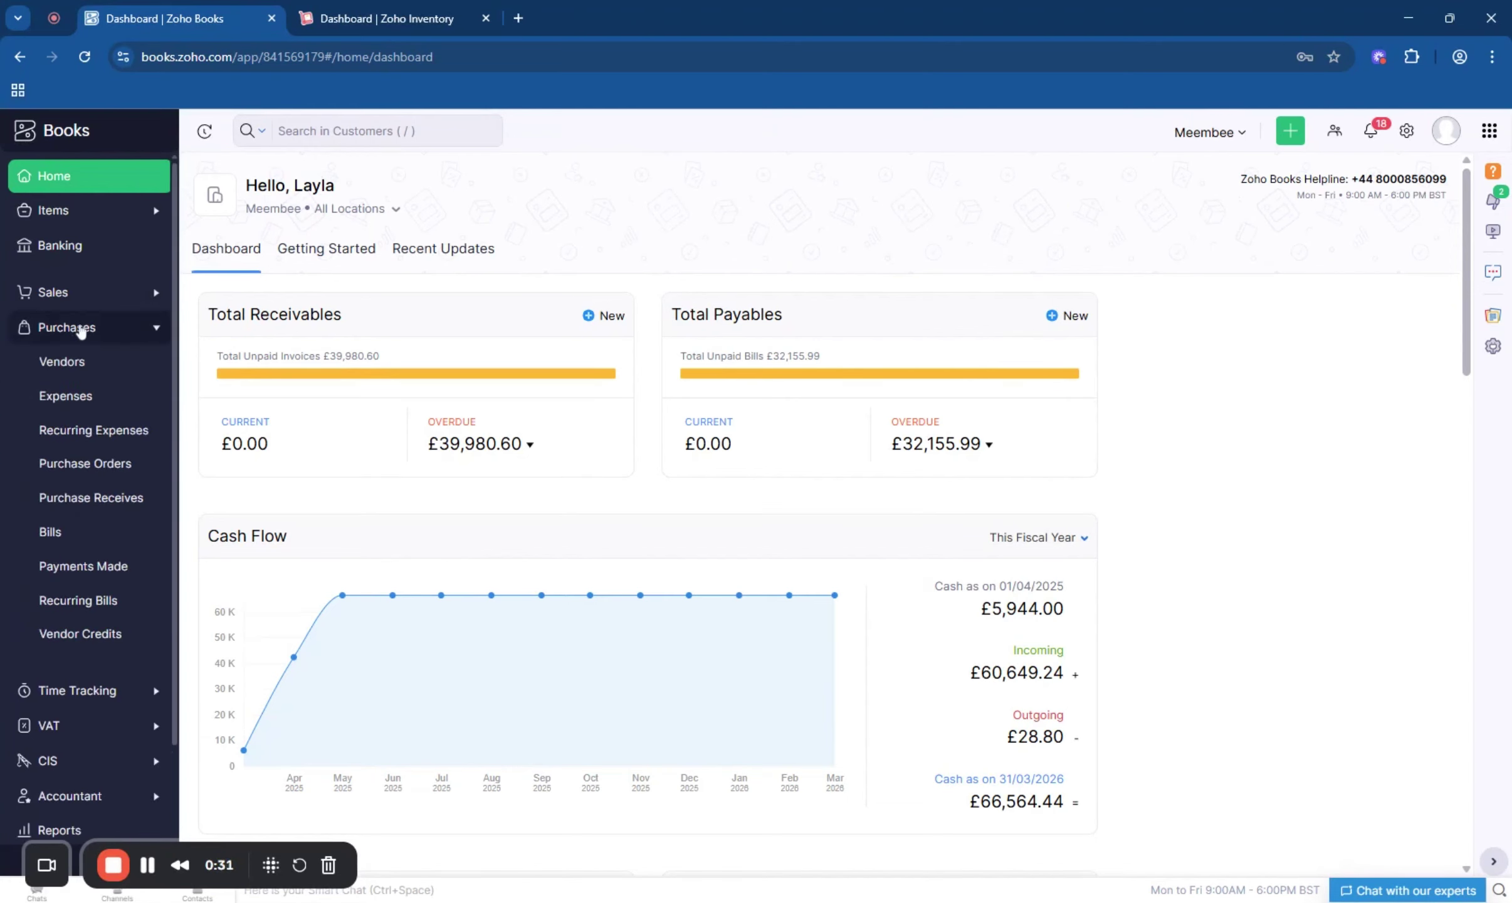
click(80, 540)
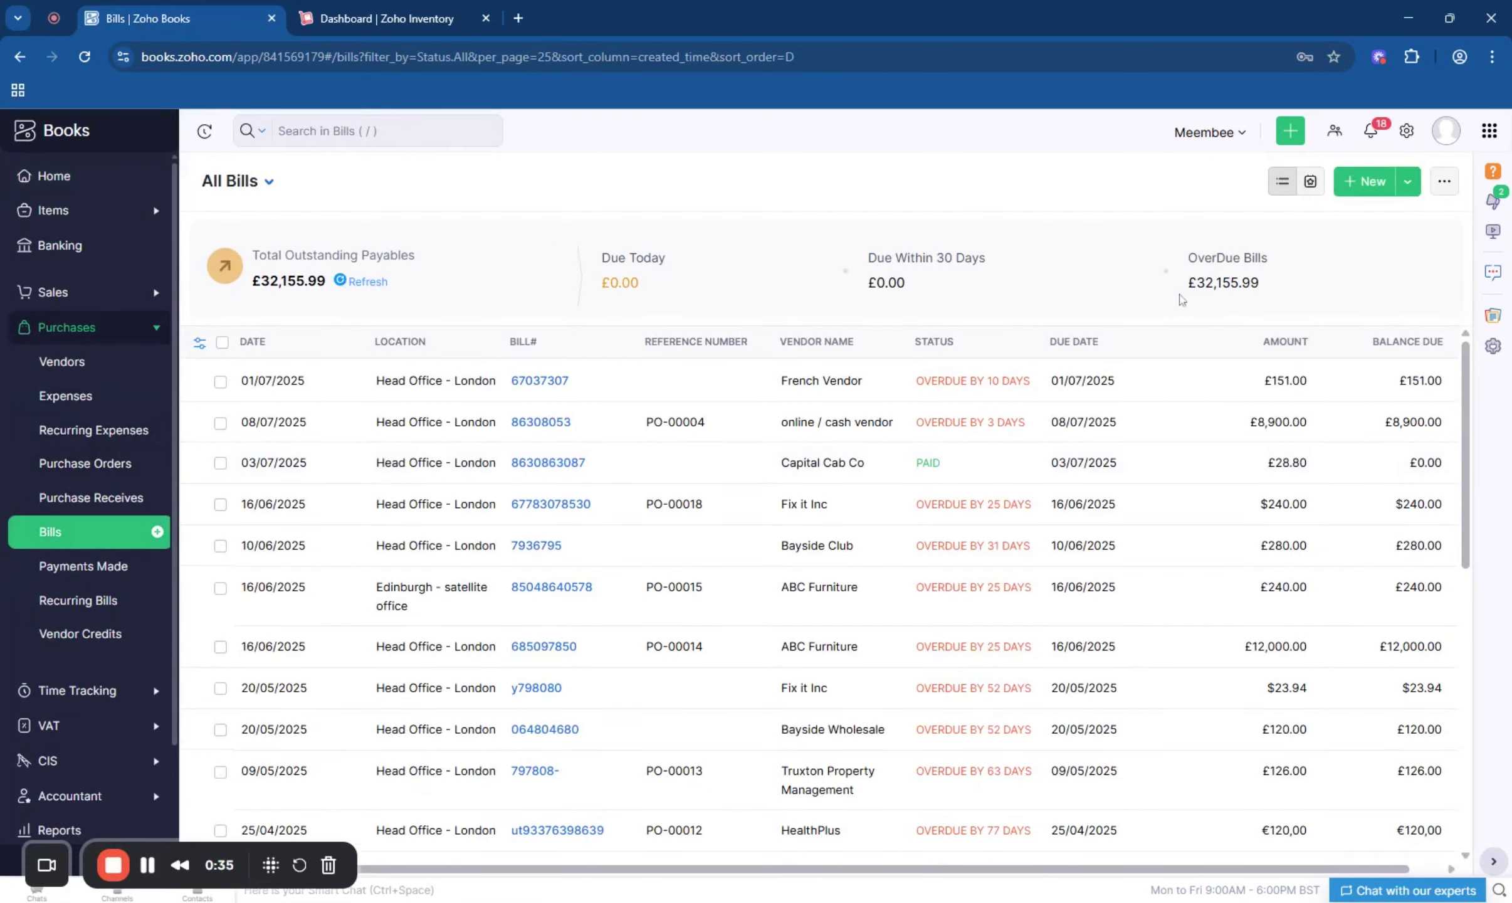
click(1365, 181)
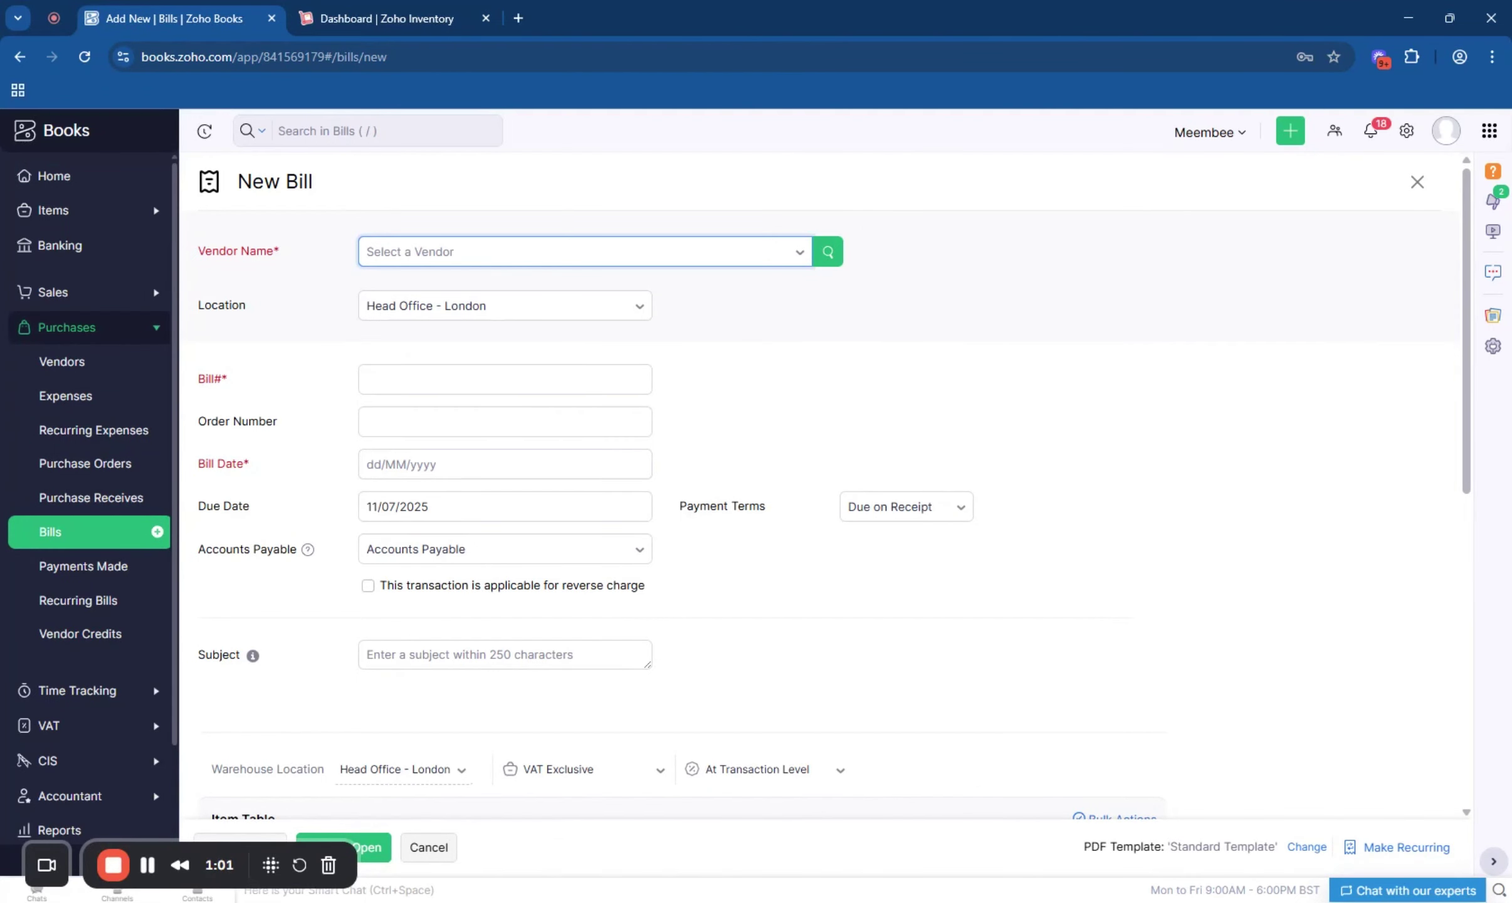
text(young)
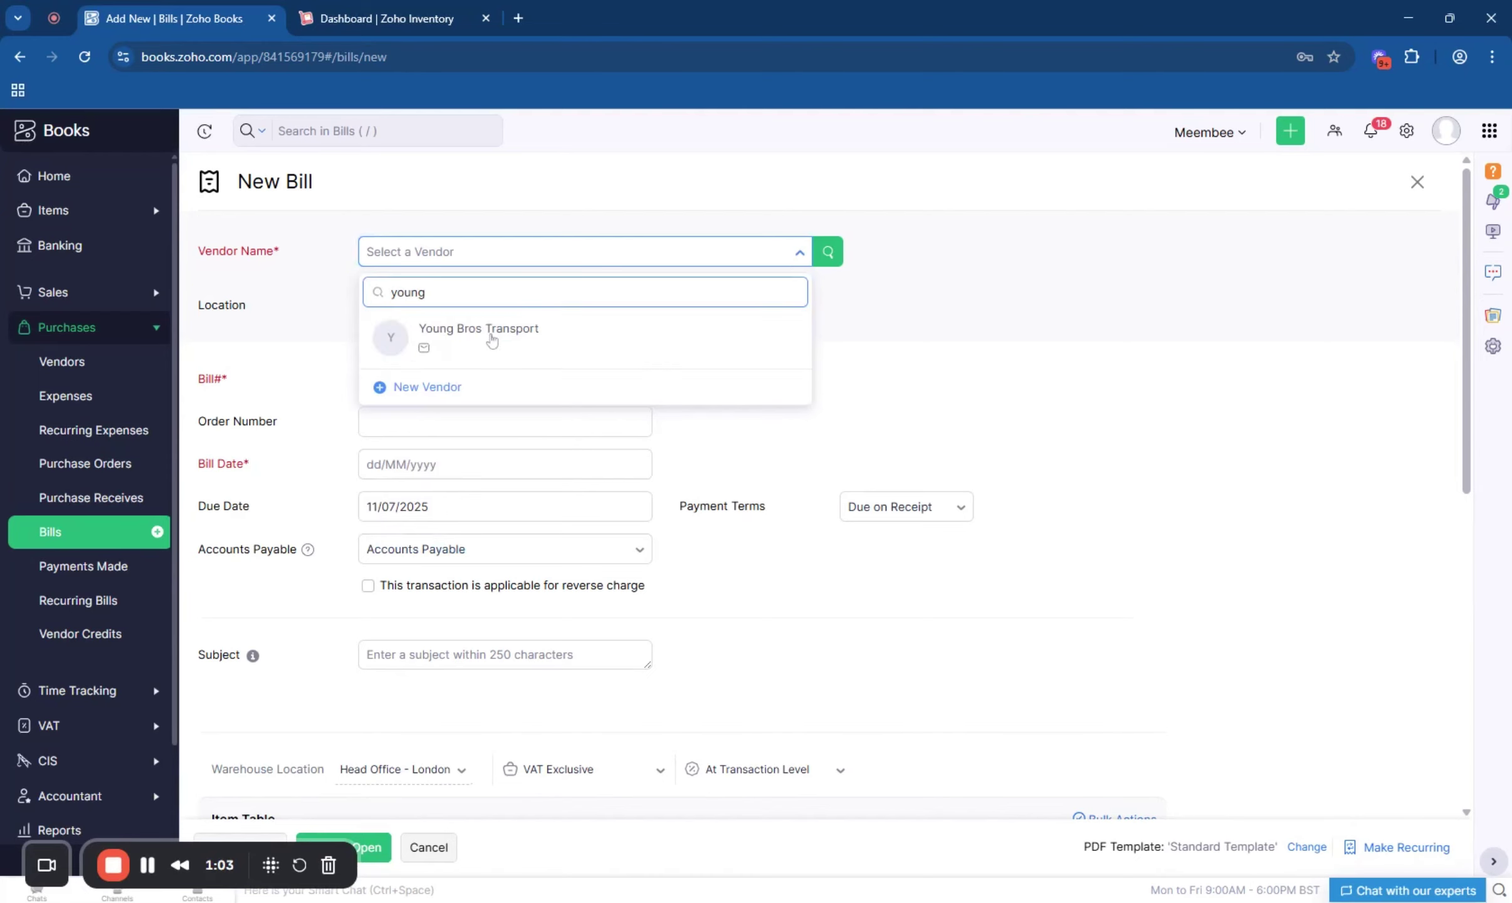
click(492, 332)
click(477, 500)
text(76397)
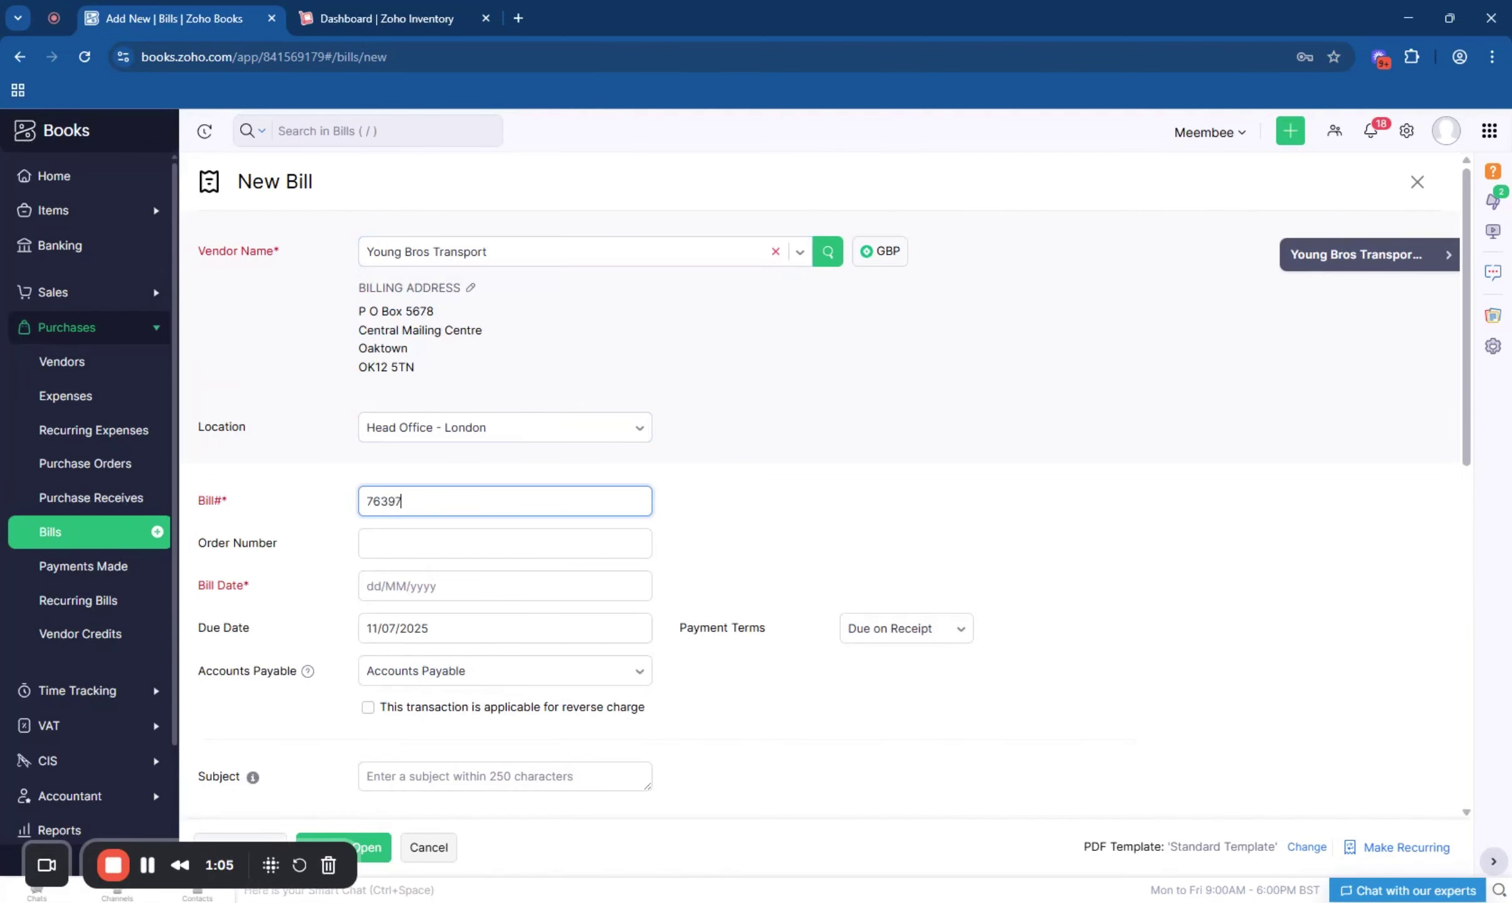
text(39739)
click(439, 586)
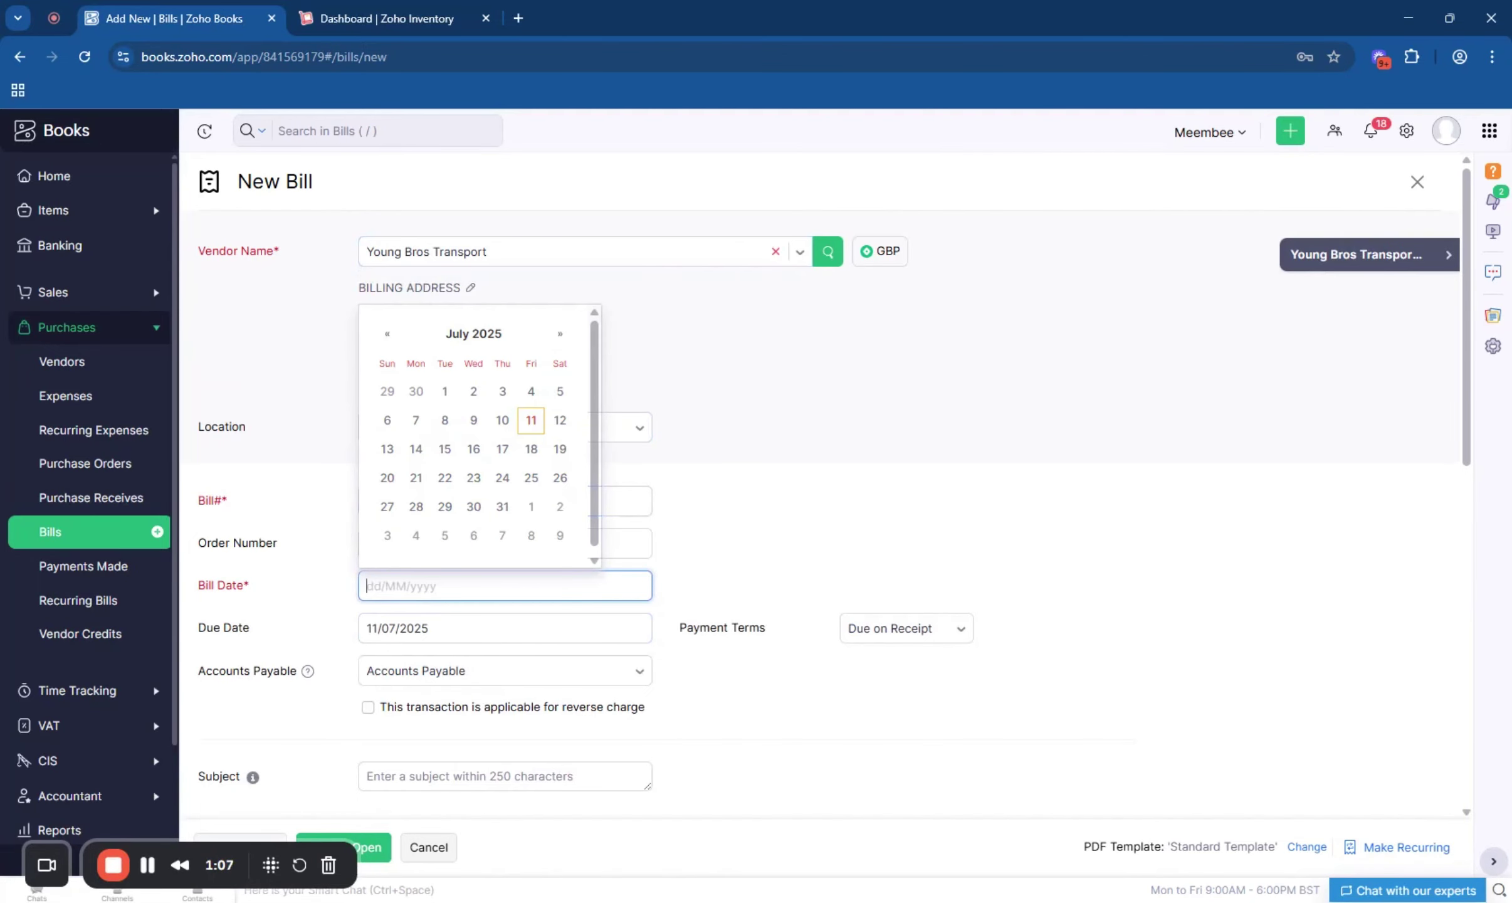
click(499, 388)
Step: Add a landed cost row to the bill and choose the service item for it
scroll(802, 501, down, 5)
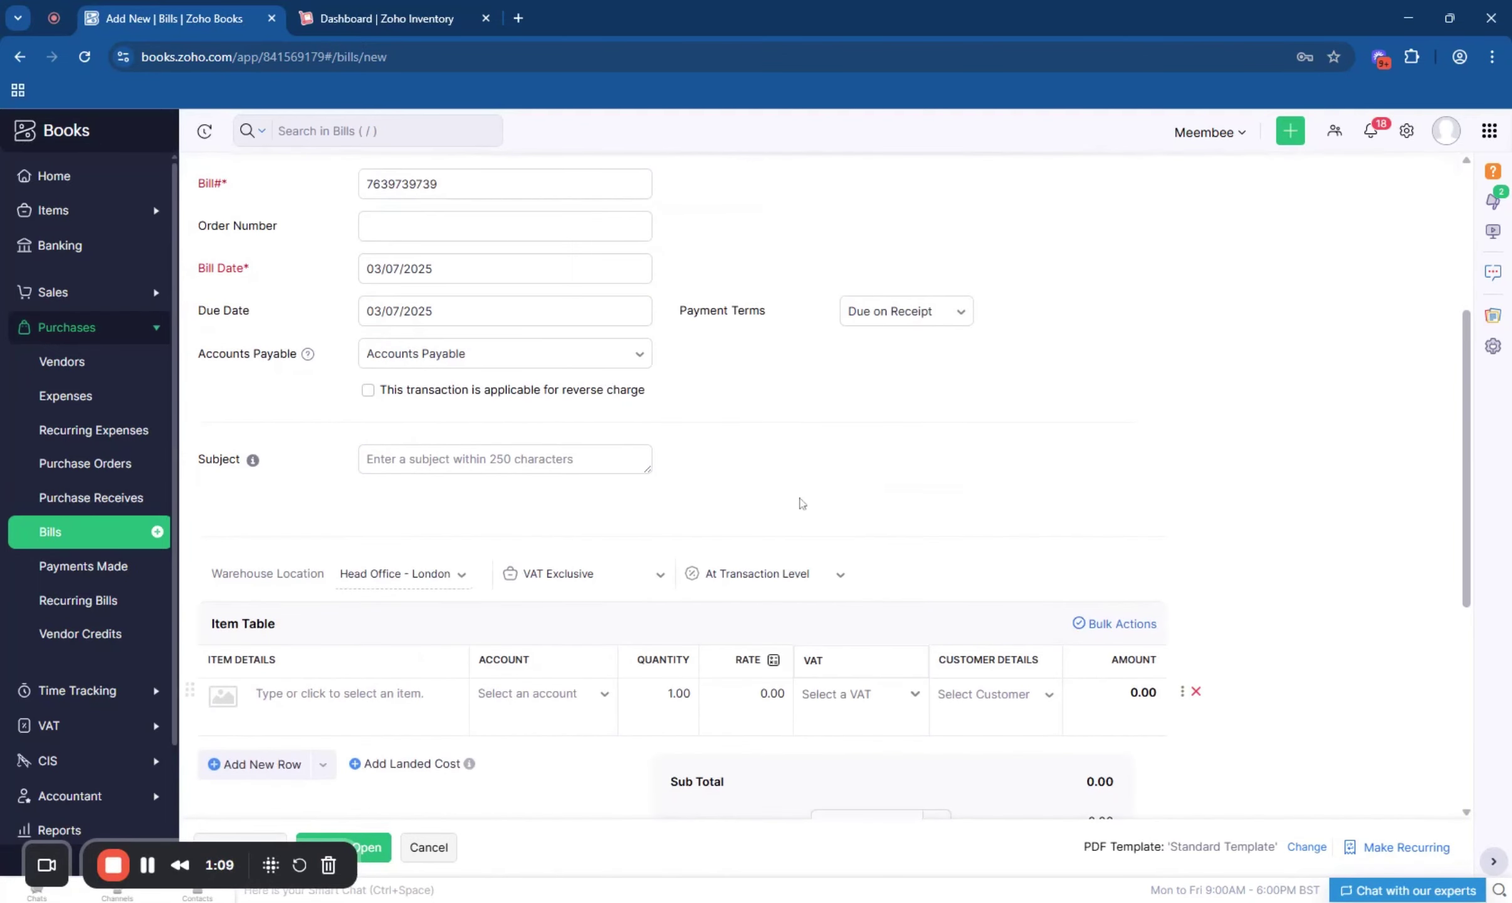
scroll(376, 684, down, 2)
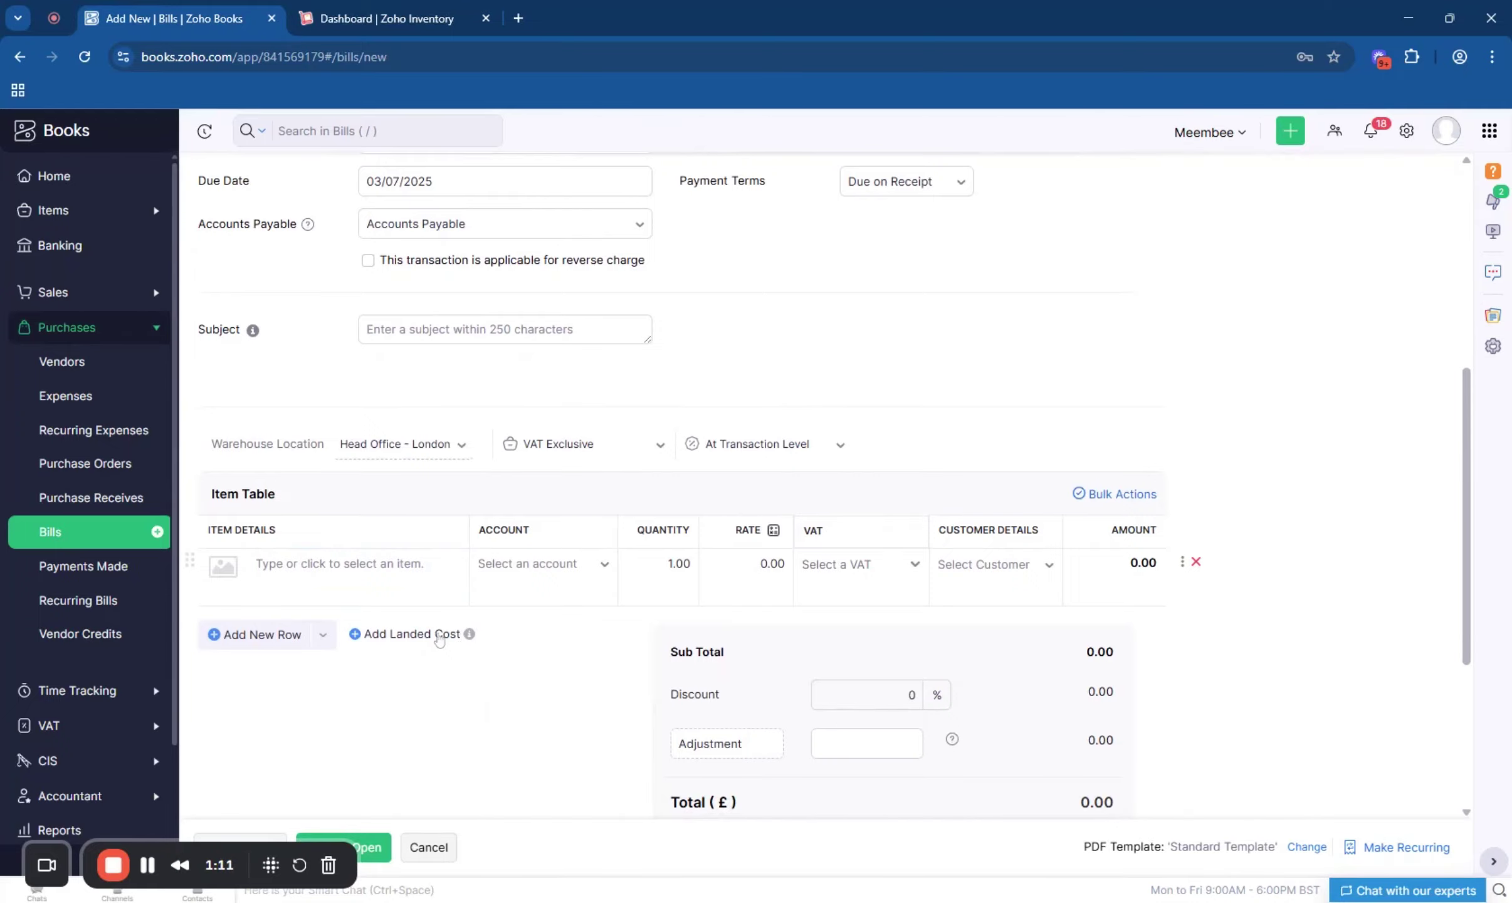
click(439, 634)
text(fried)
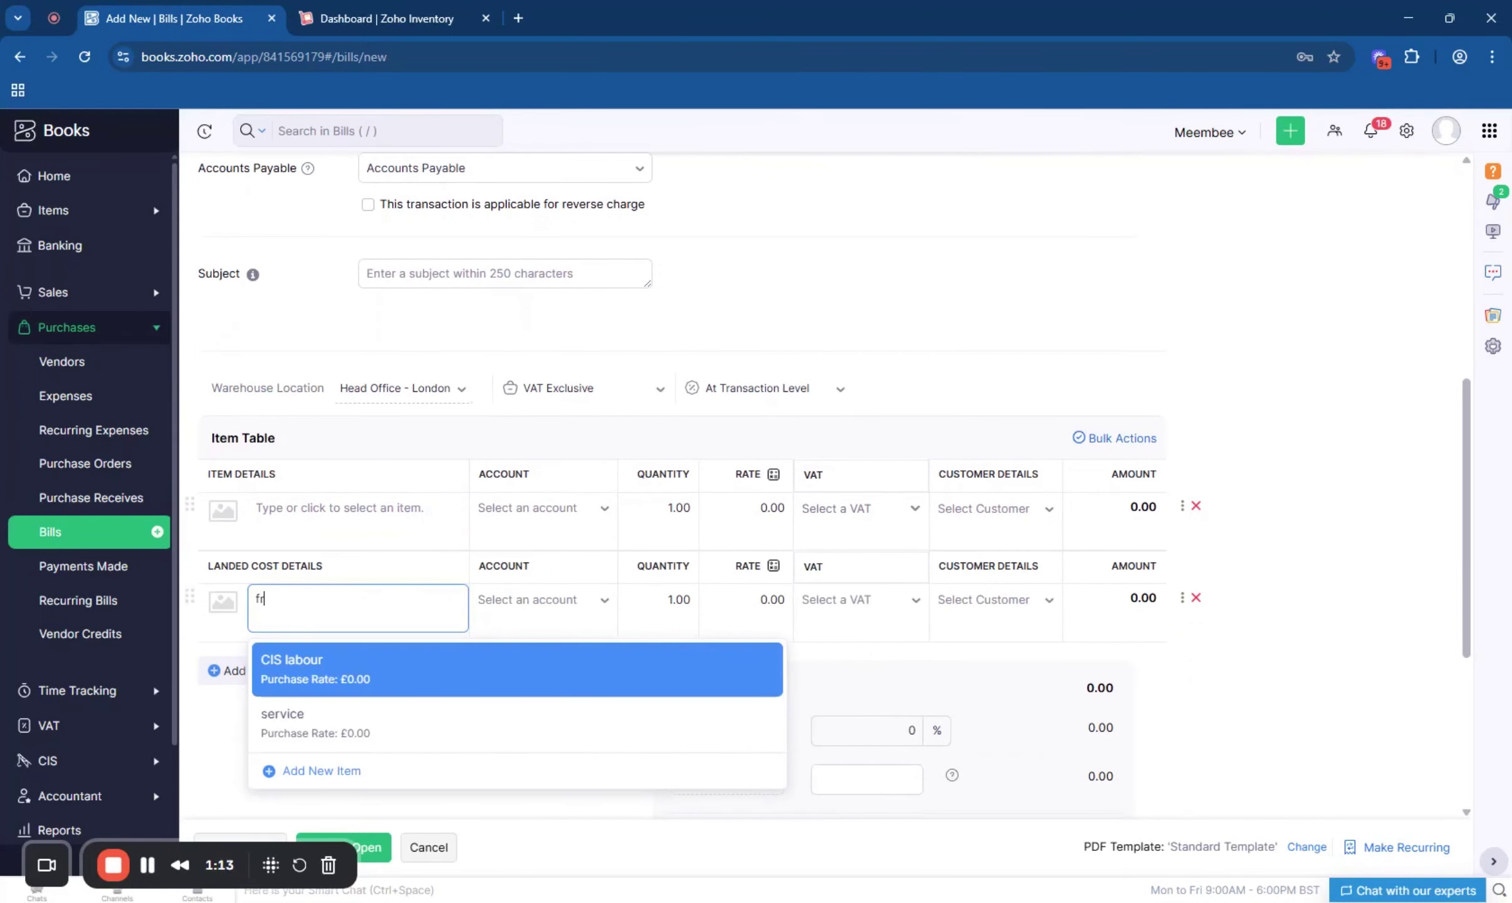
key(BackSpace)
key(BackSpace)
key(BackSpace)
key(BackSpace)
key(BackSpace)
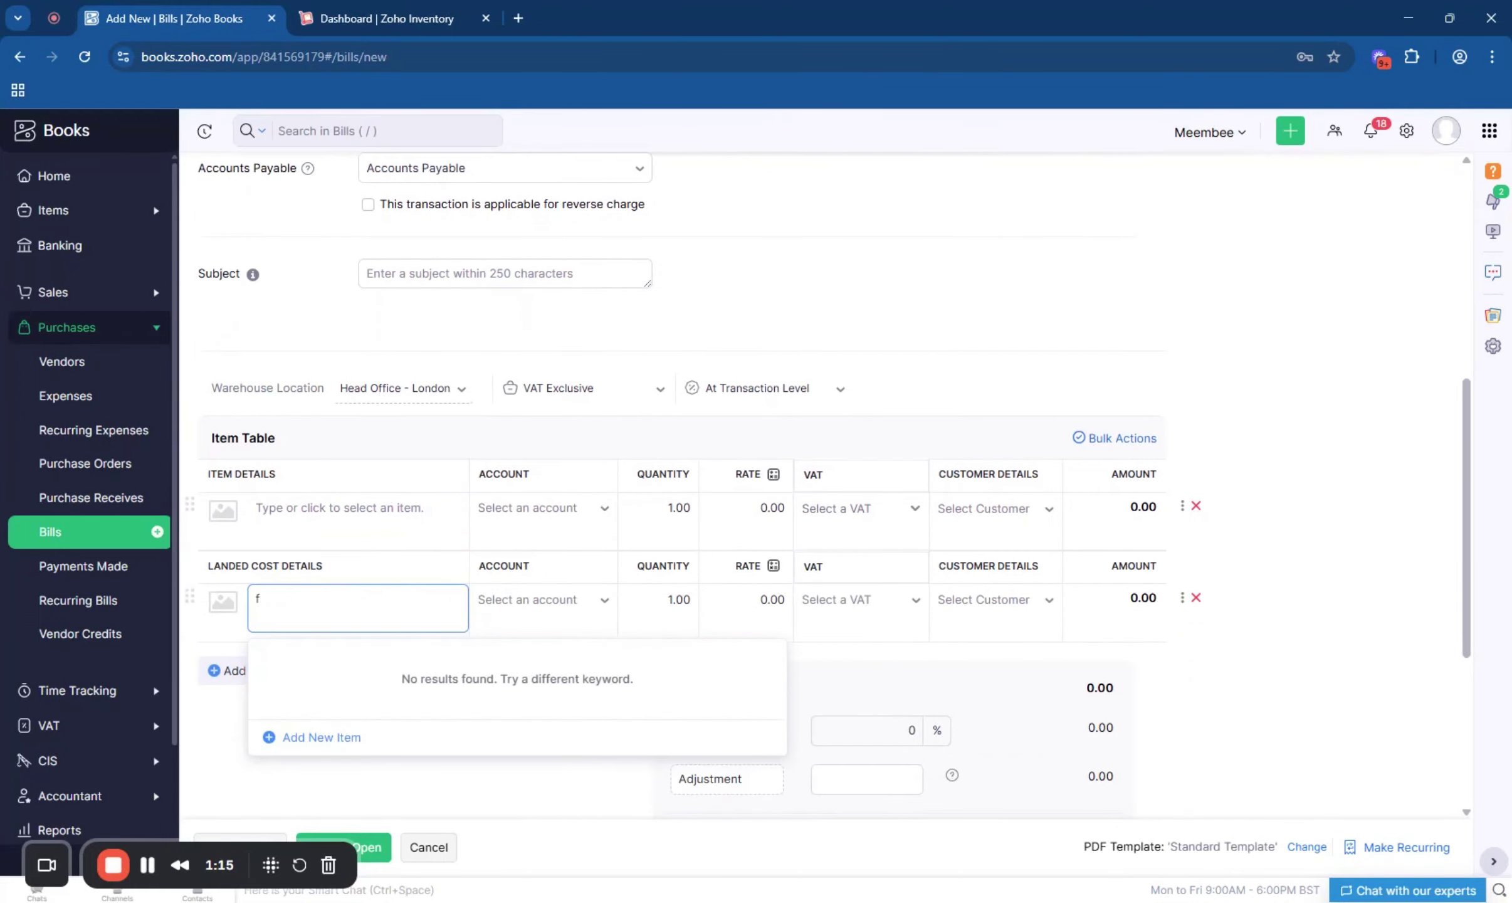
click(321, 729)
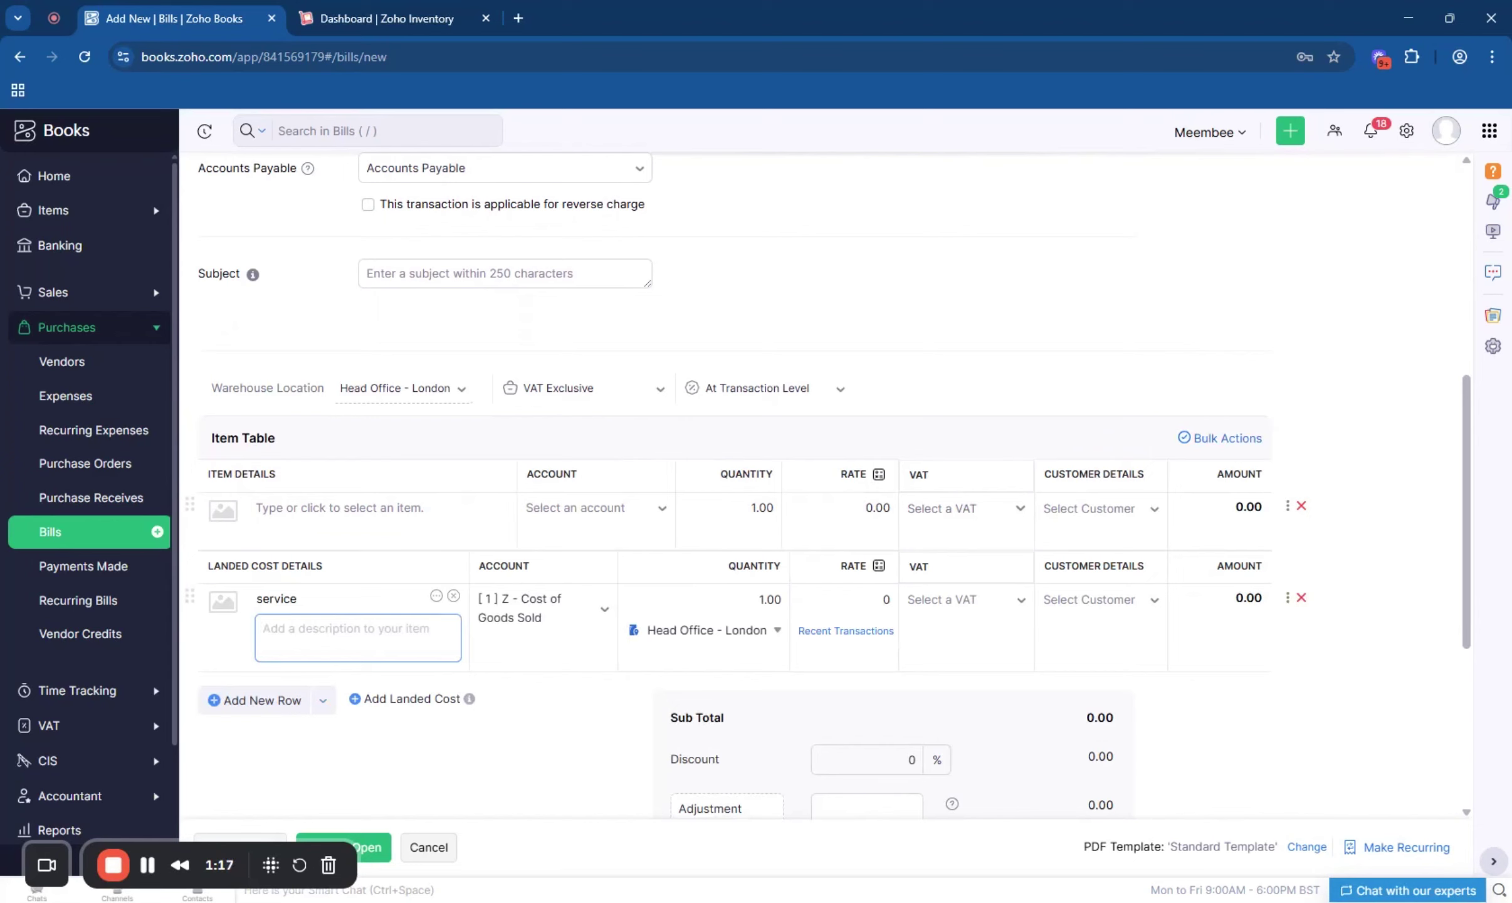
Step: Describe the landed cost as freight, set its rate to 1000 with Standard Rate VAT, and save the bill as open
text(freight)
key(Tab)
key(Tab)
key(Tab)
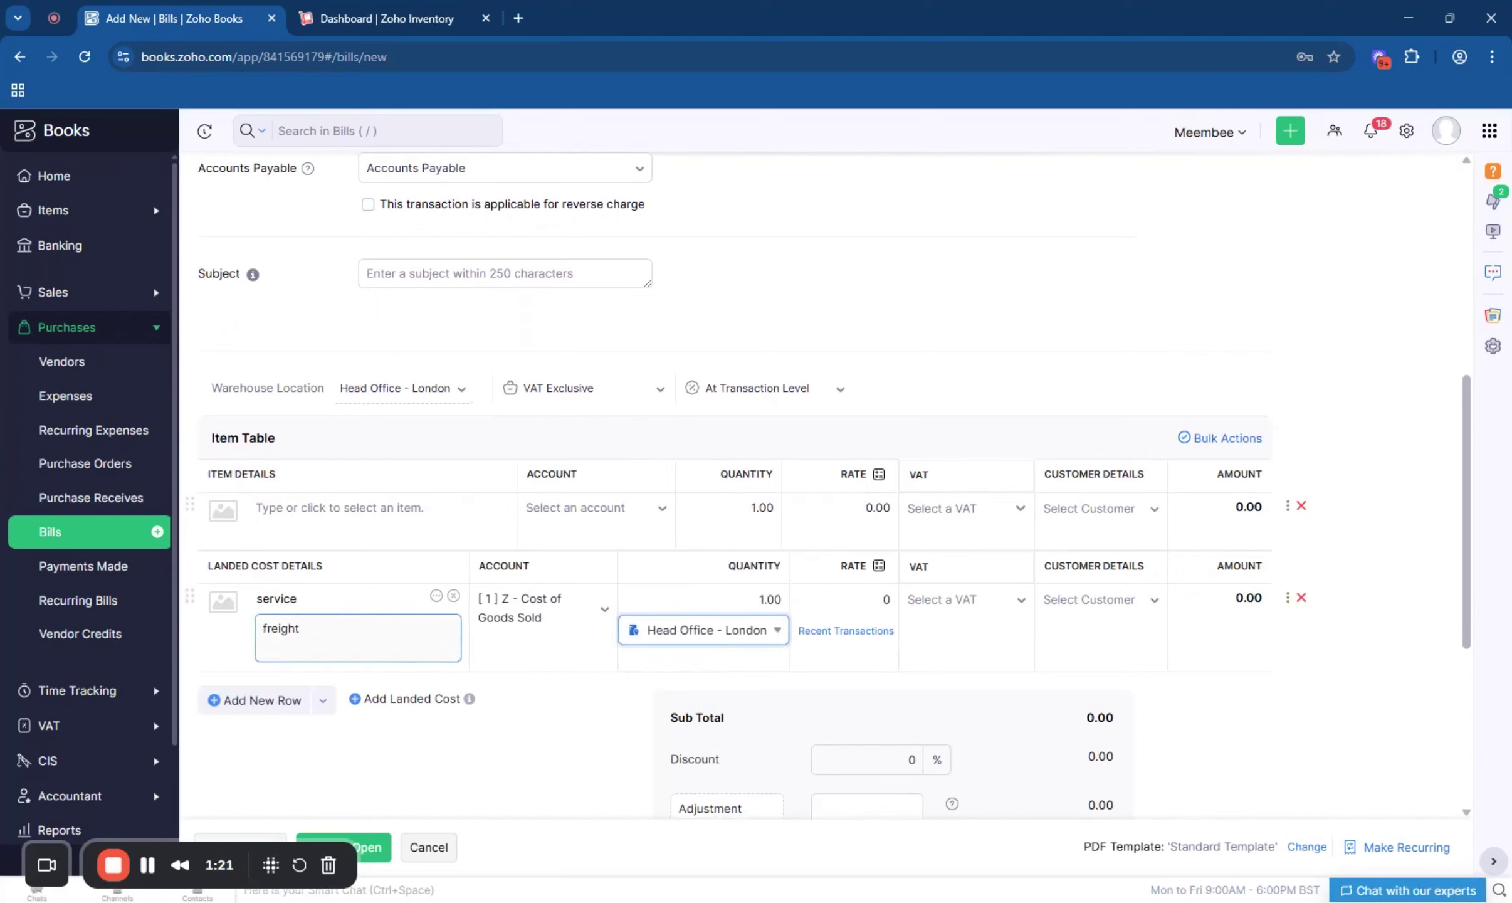
key(Tab)
text(1000)
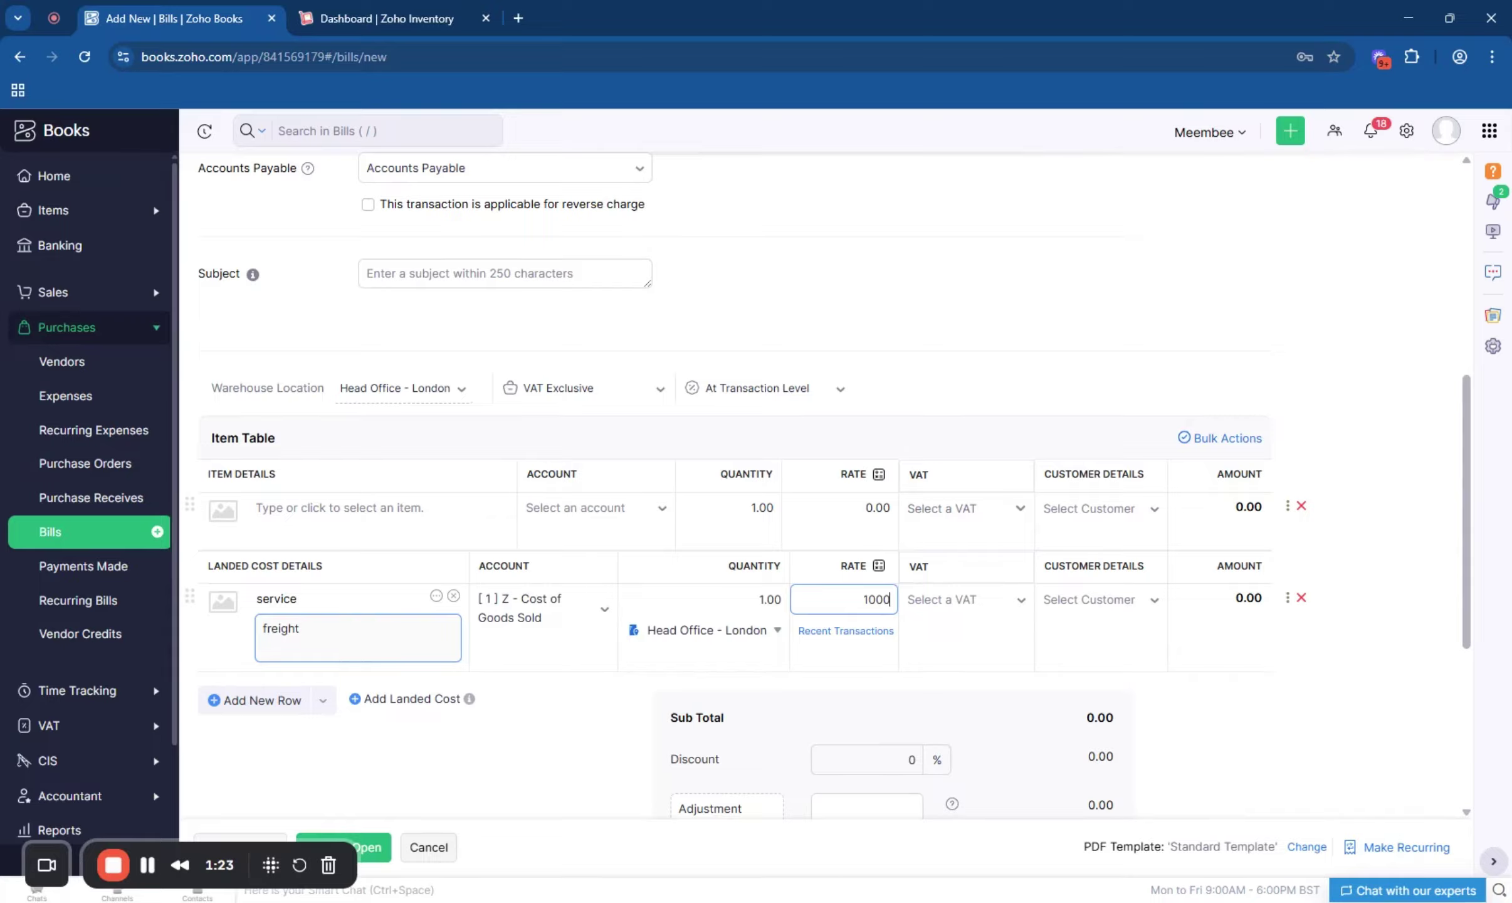
key(Tab)
click(985, 766)
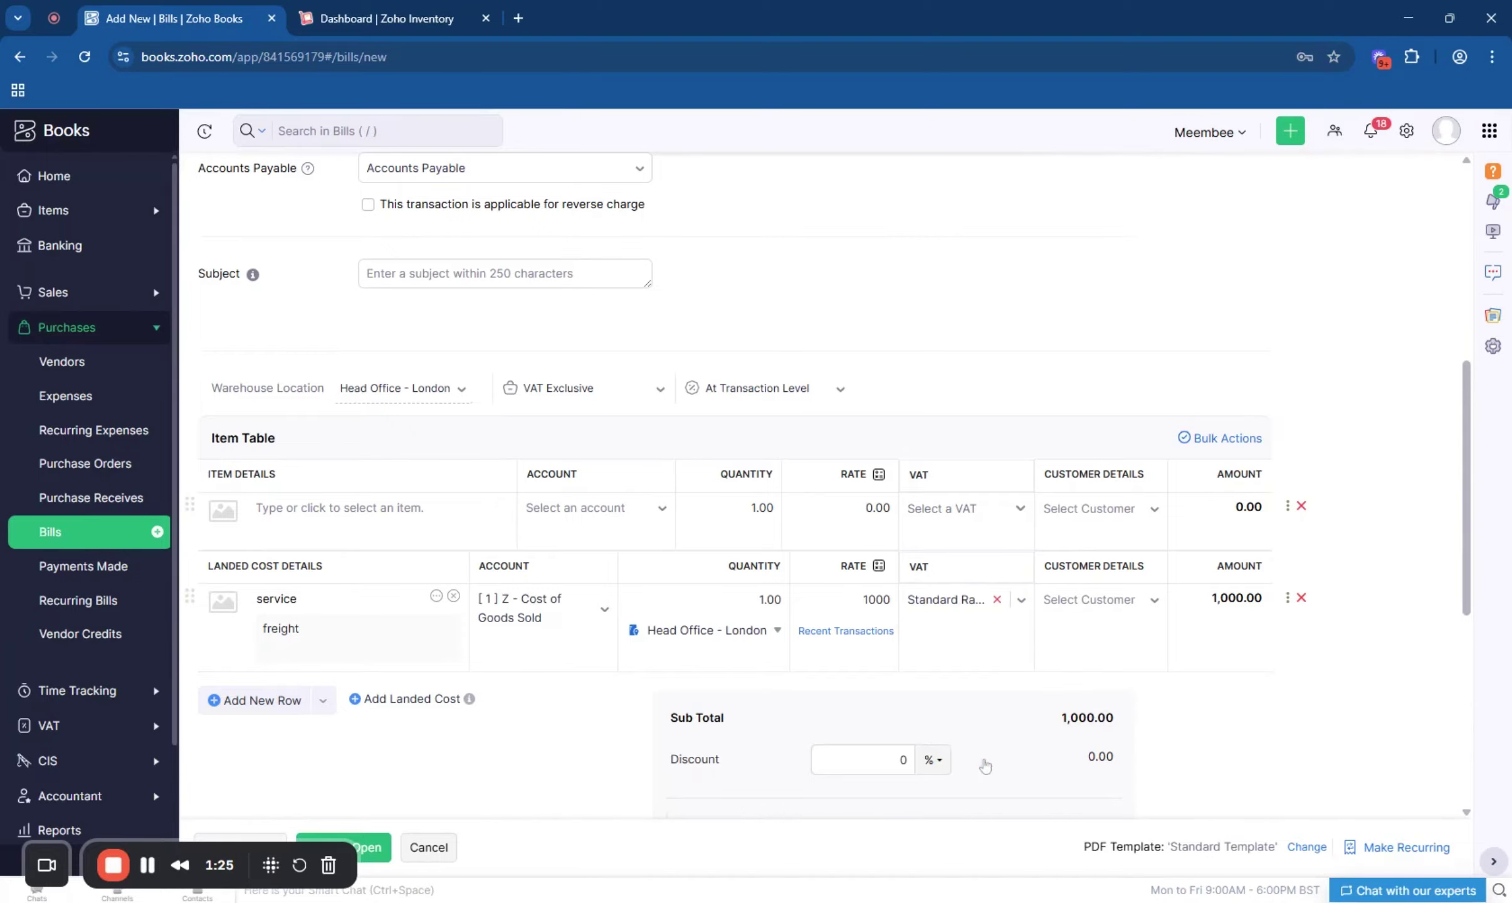
scroll(580, 738, down, 4)
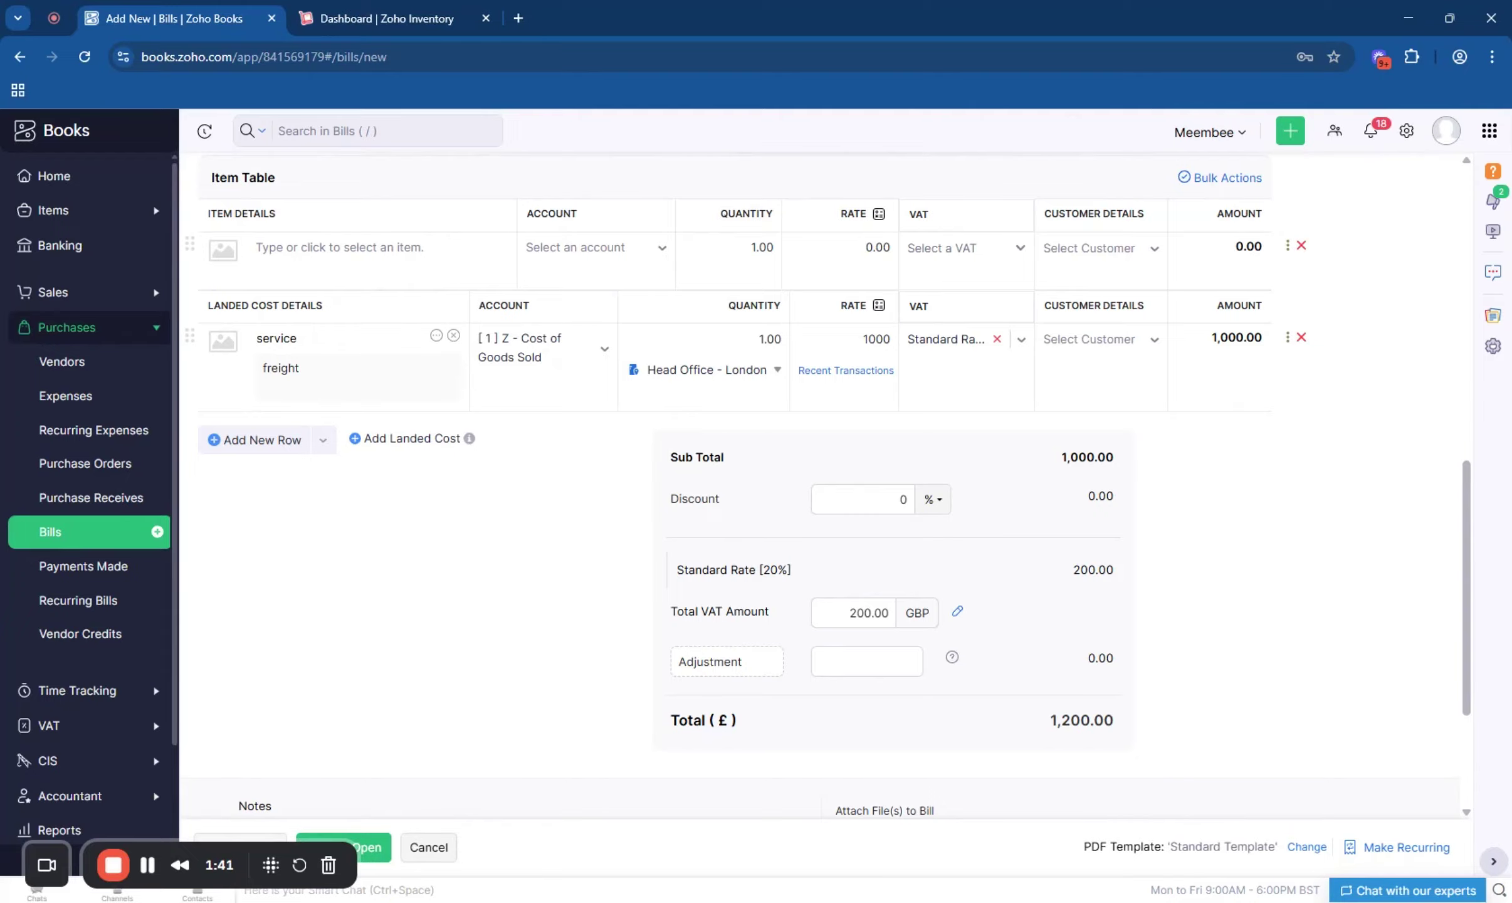
click(376, 843)
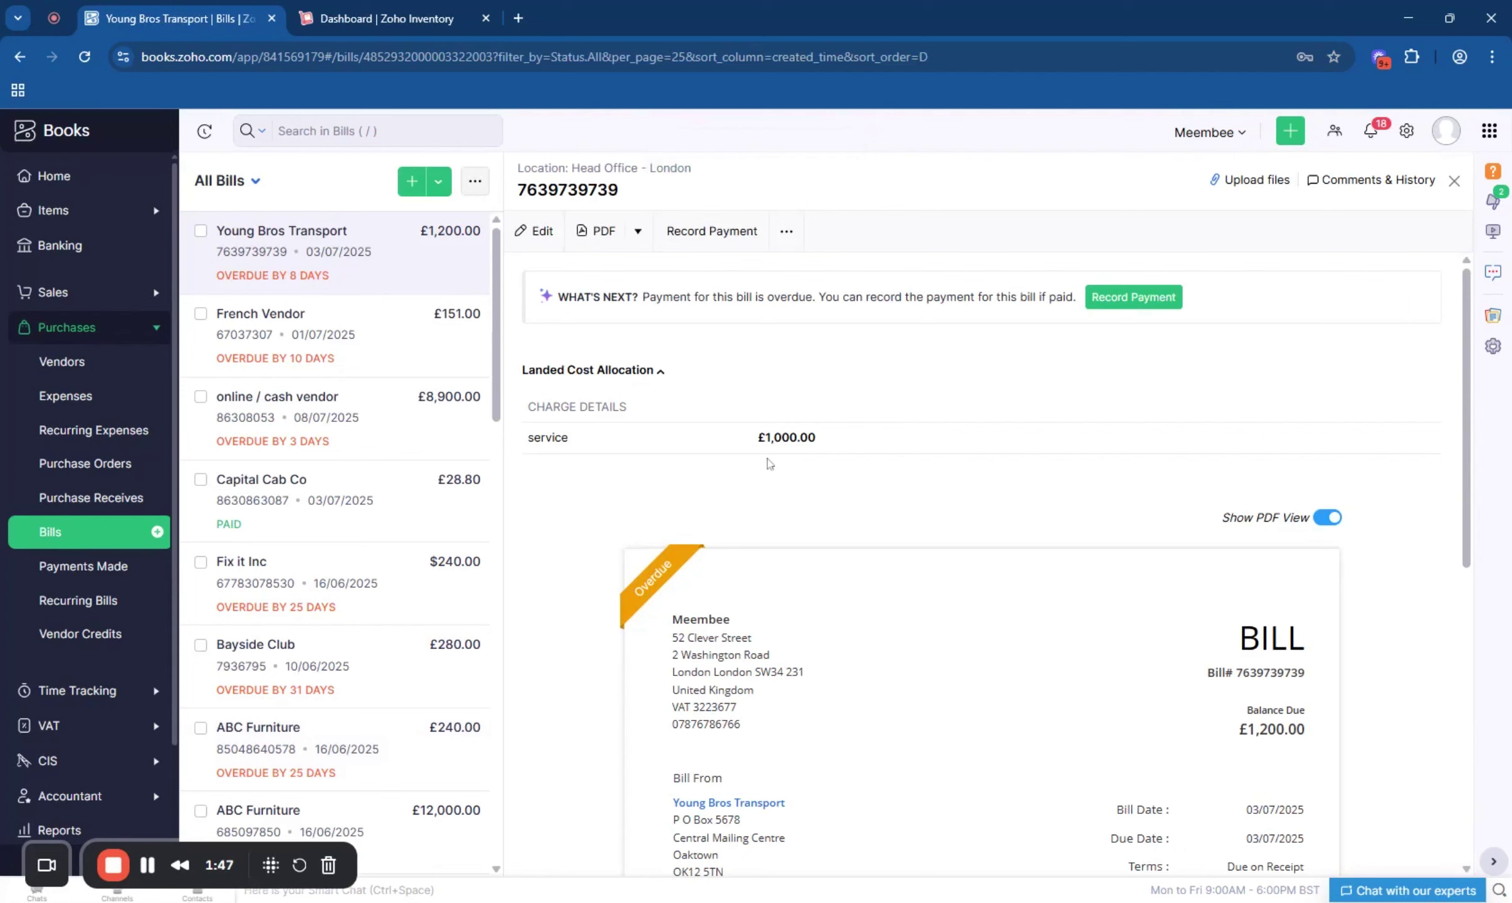
Step: Review the saved bill's landed cost allocation, line details and journal entries
scroll(770, 462, down, 1)
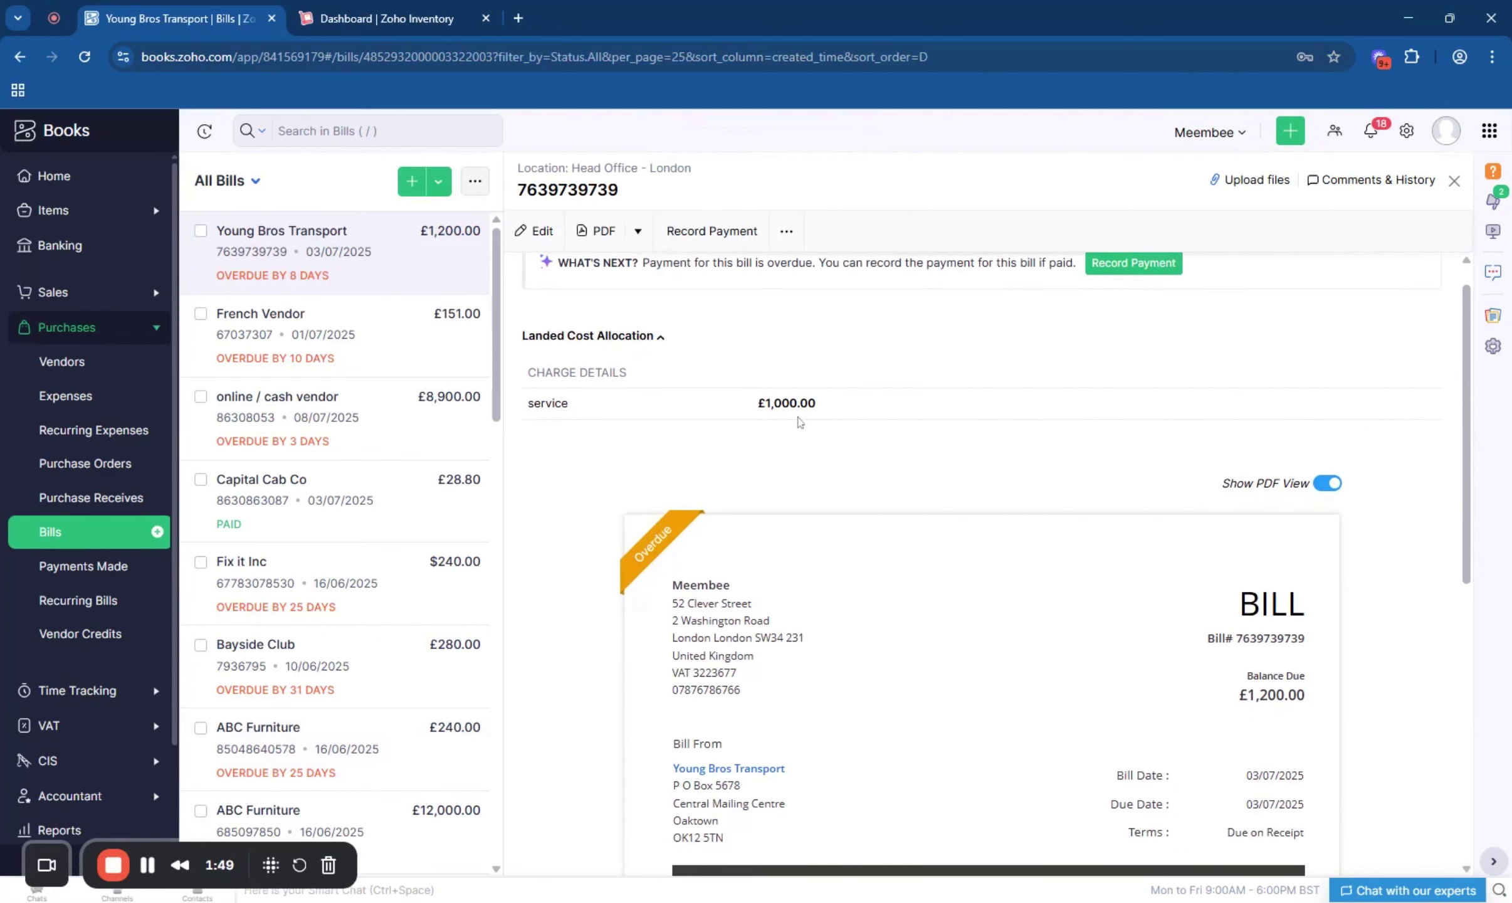
scroll(799, 422, down, 5)
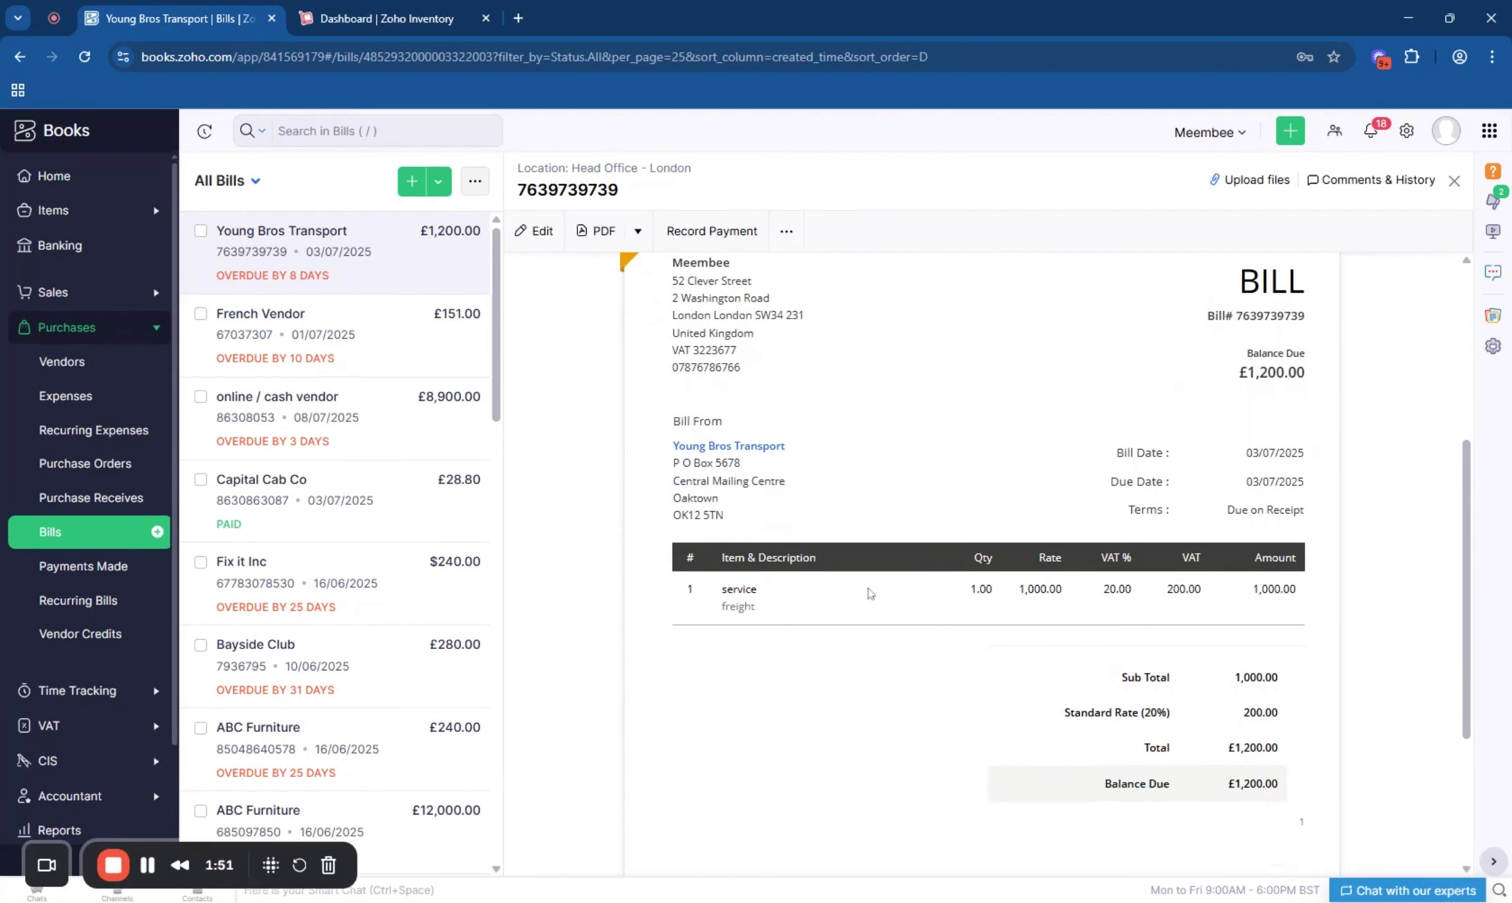
scroll(870, 592, down, 4)
scroll(871, 593, down, 3)
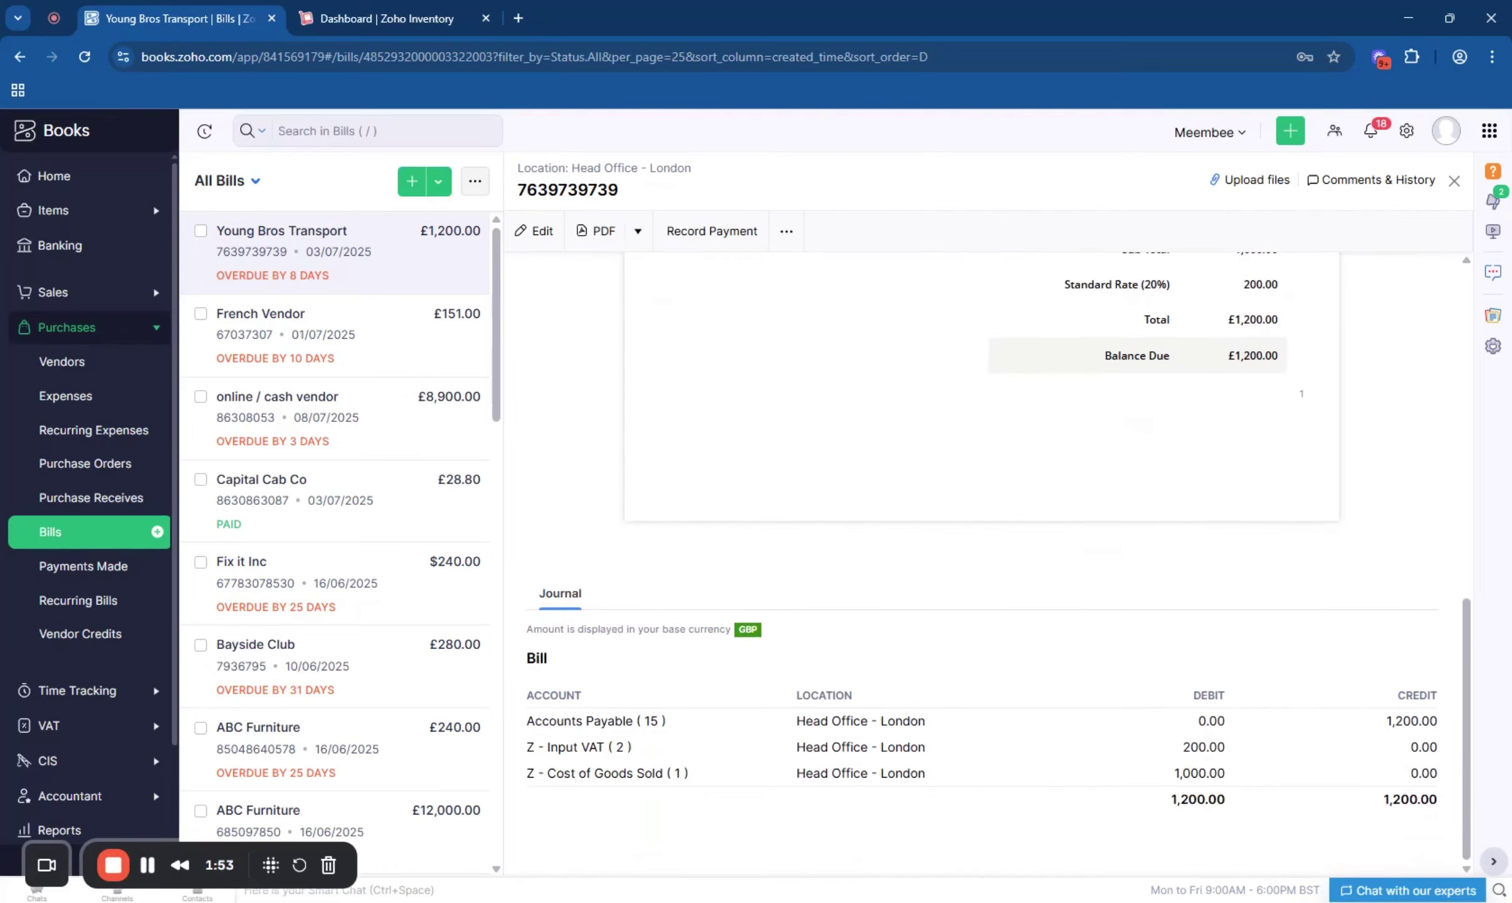
scroll(871, 592, up, 6)
scroll(756, 500, up, 5)
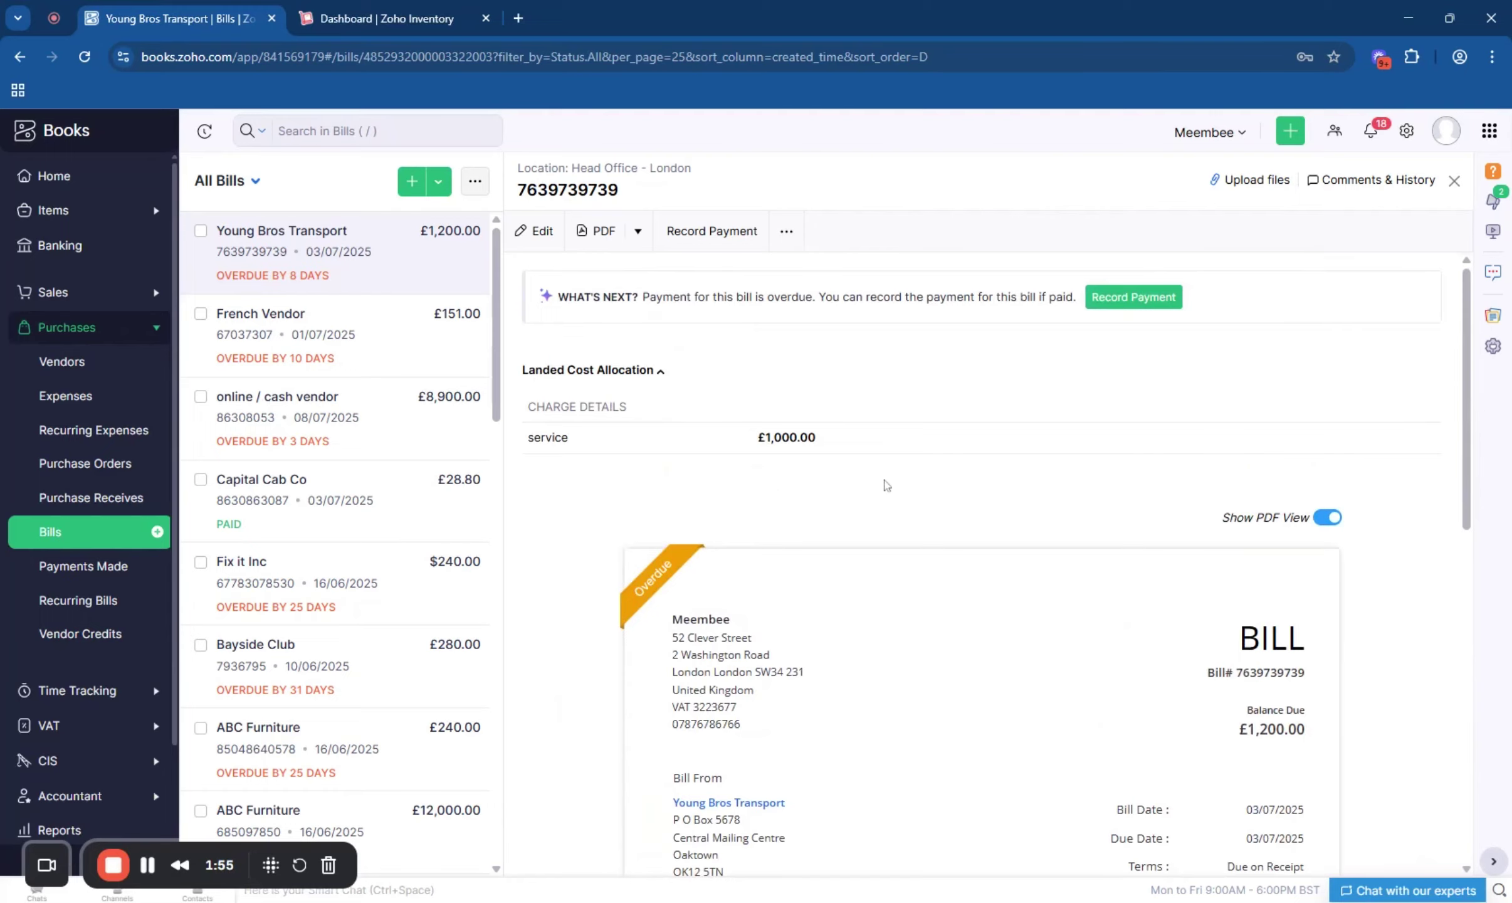
scroll(886, 484, down, 6)
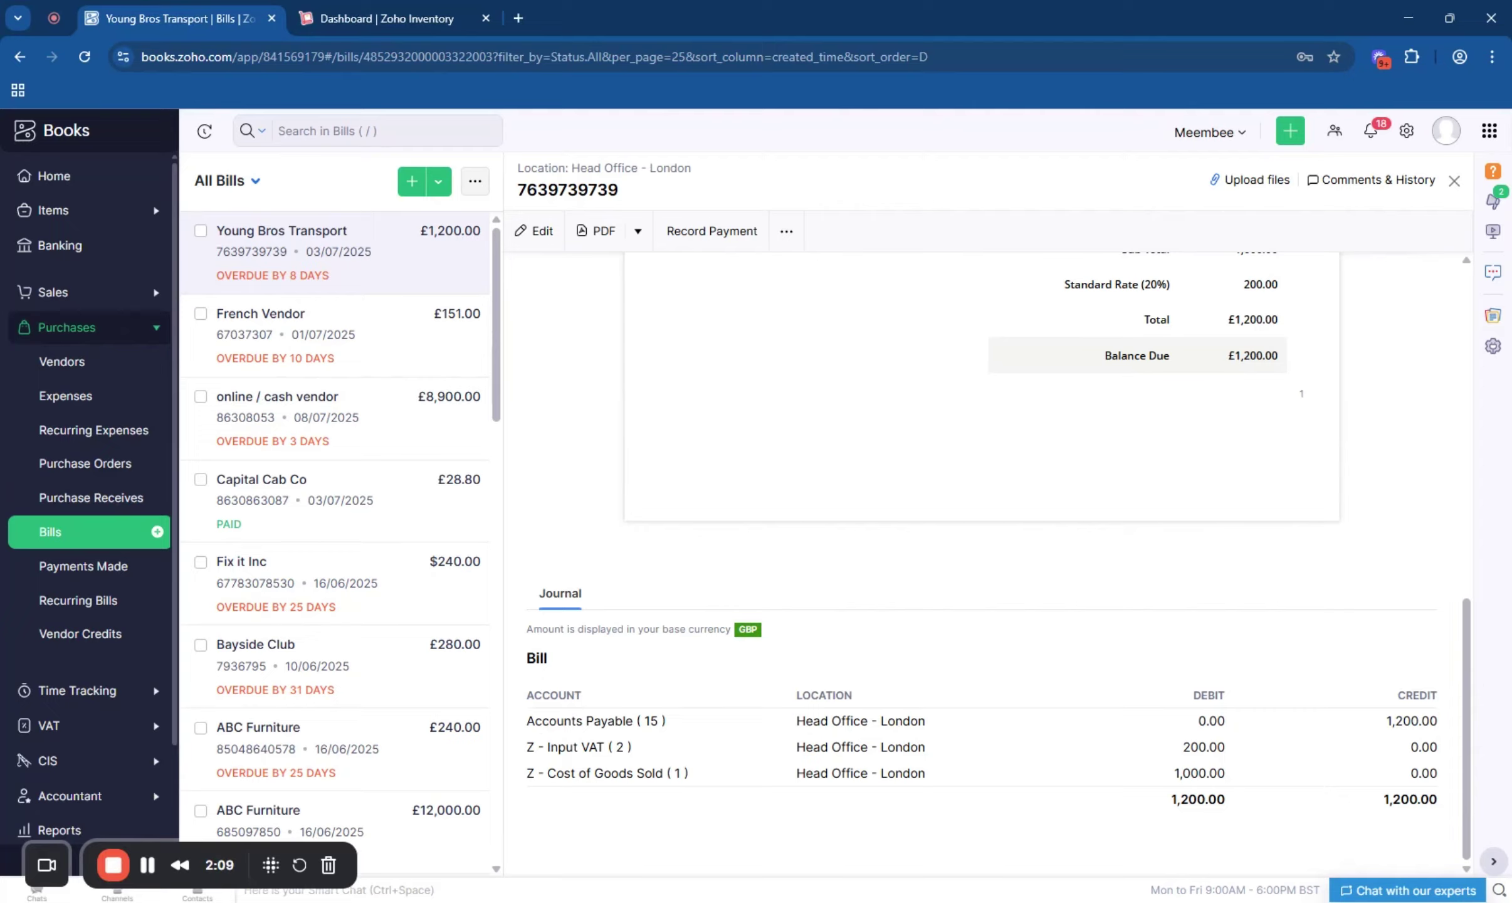
Step: Open the ABC Furniture bill for £240.00 and review its order and item details
click(396, 771)
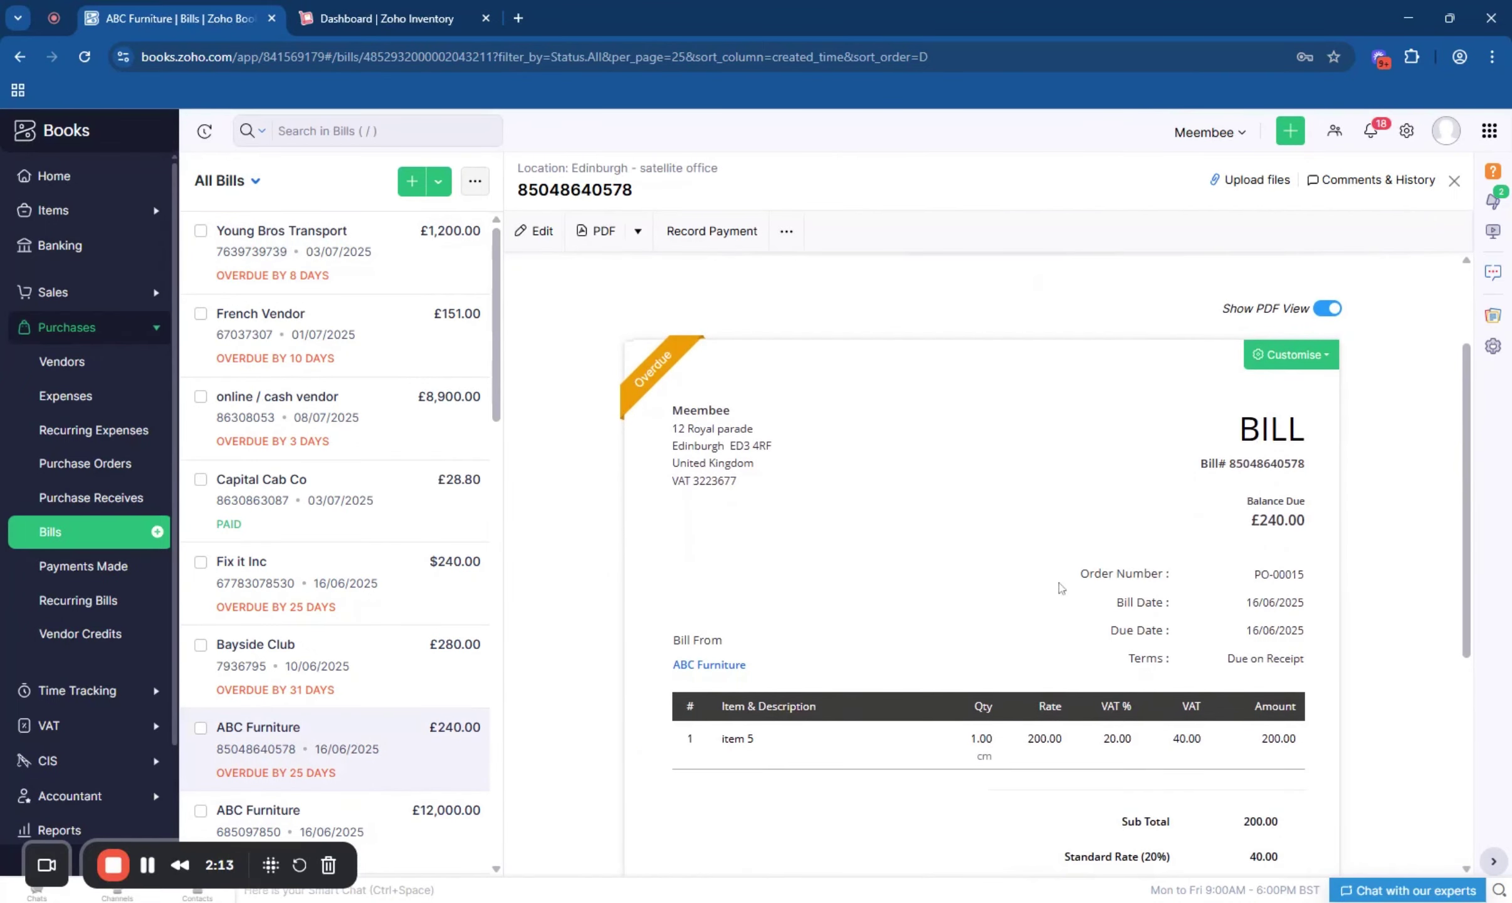
scroll(1059, 588, down, 1)
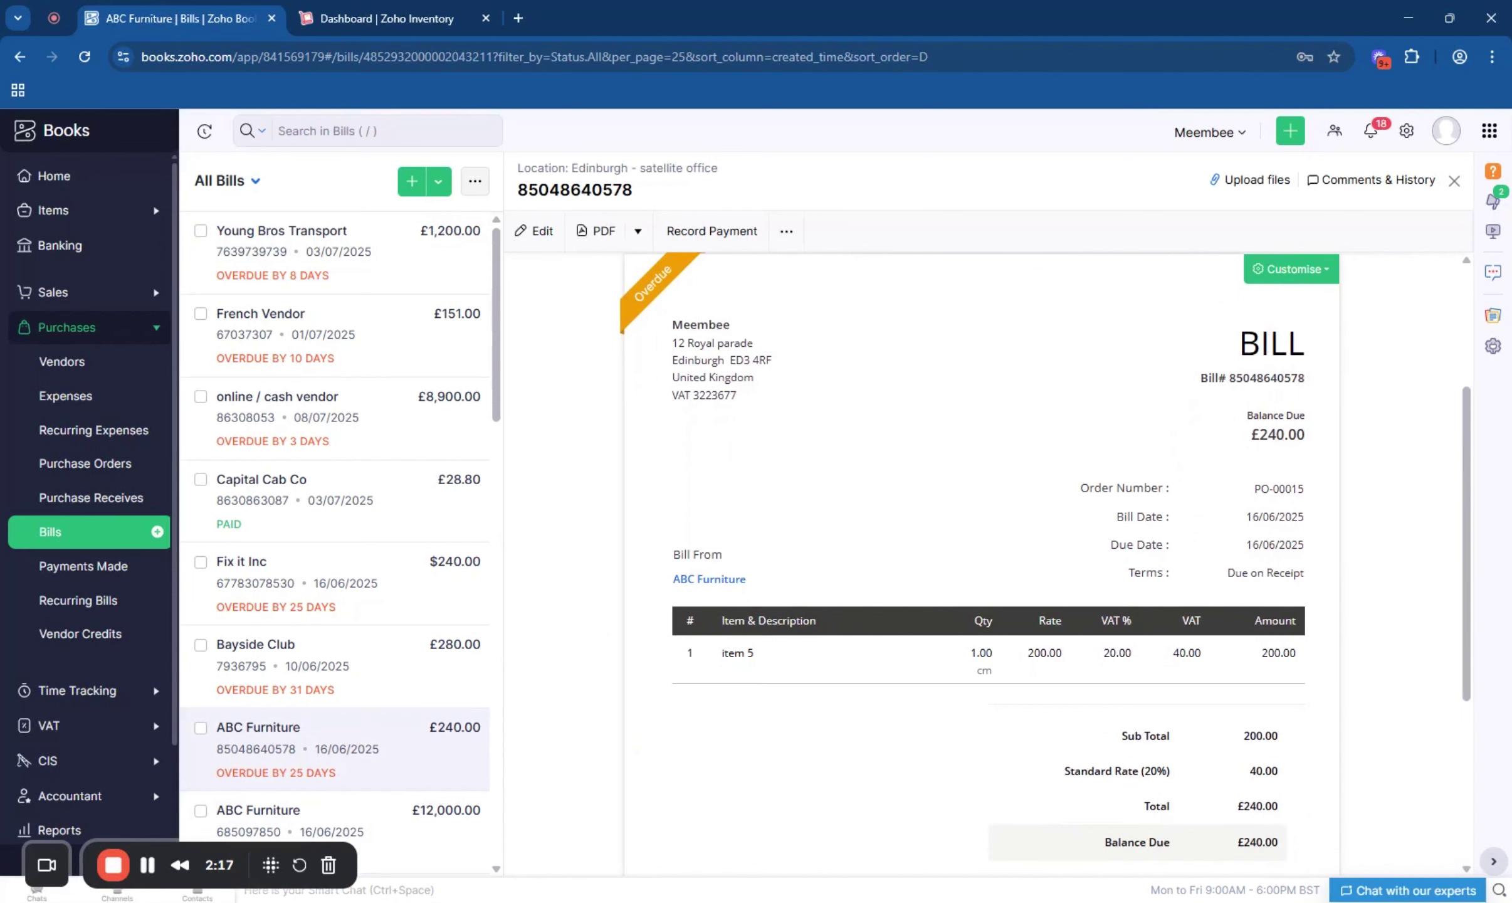
scroll(590, 437, up, 3)
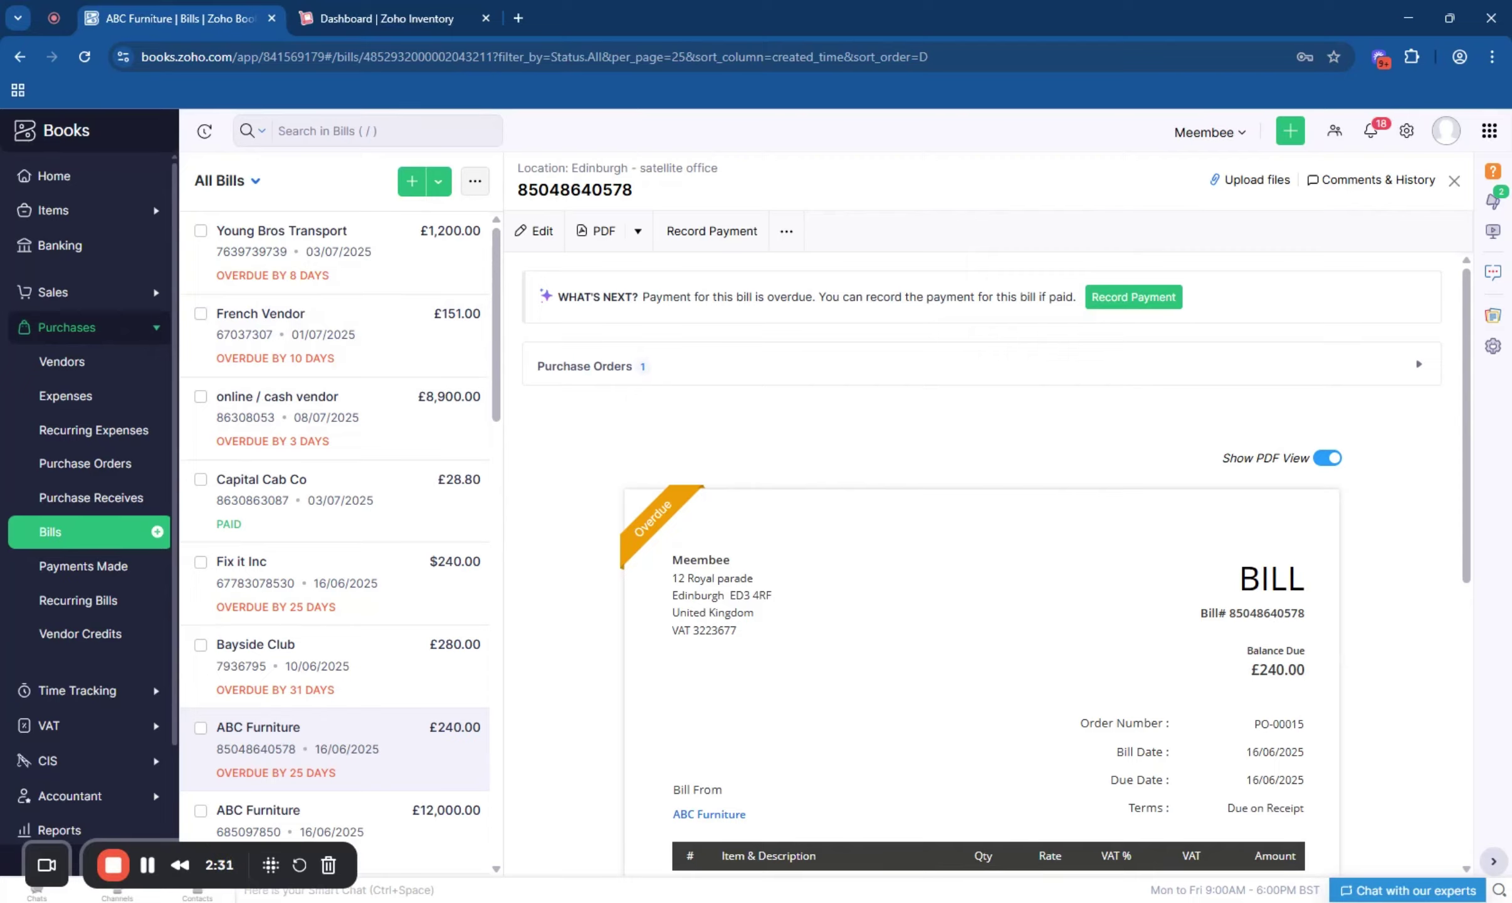
scroll(1006, 598, down, 1)
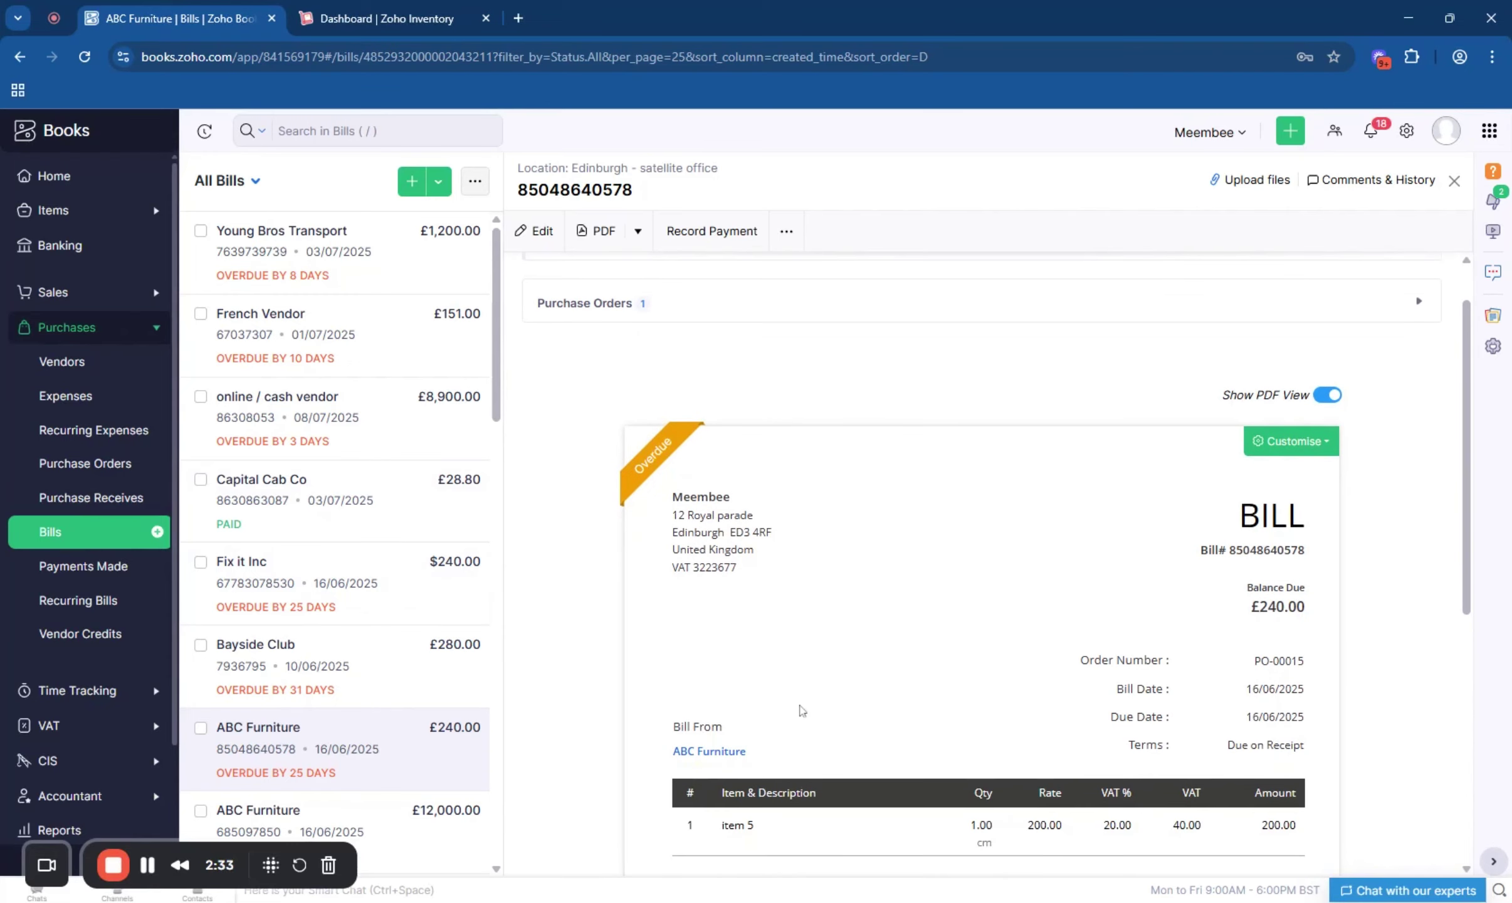
scroll(1059, 434, up, 1)
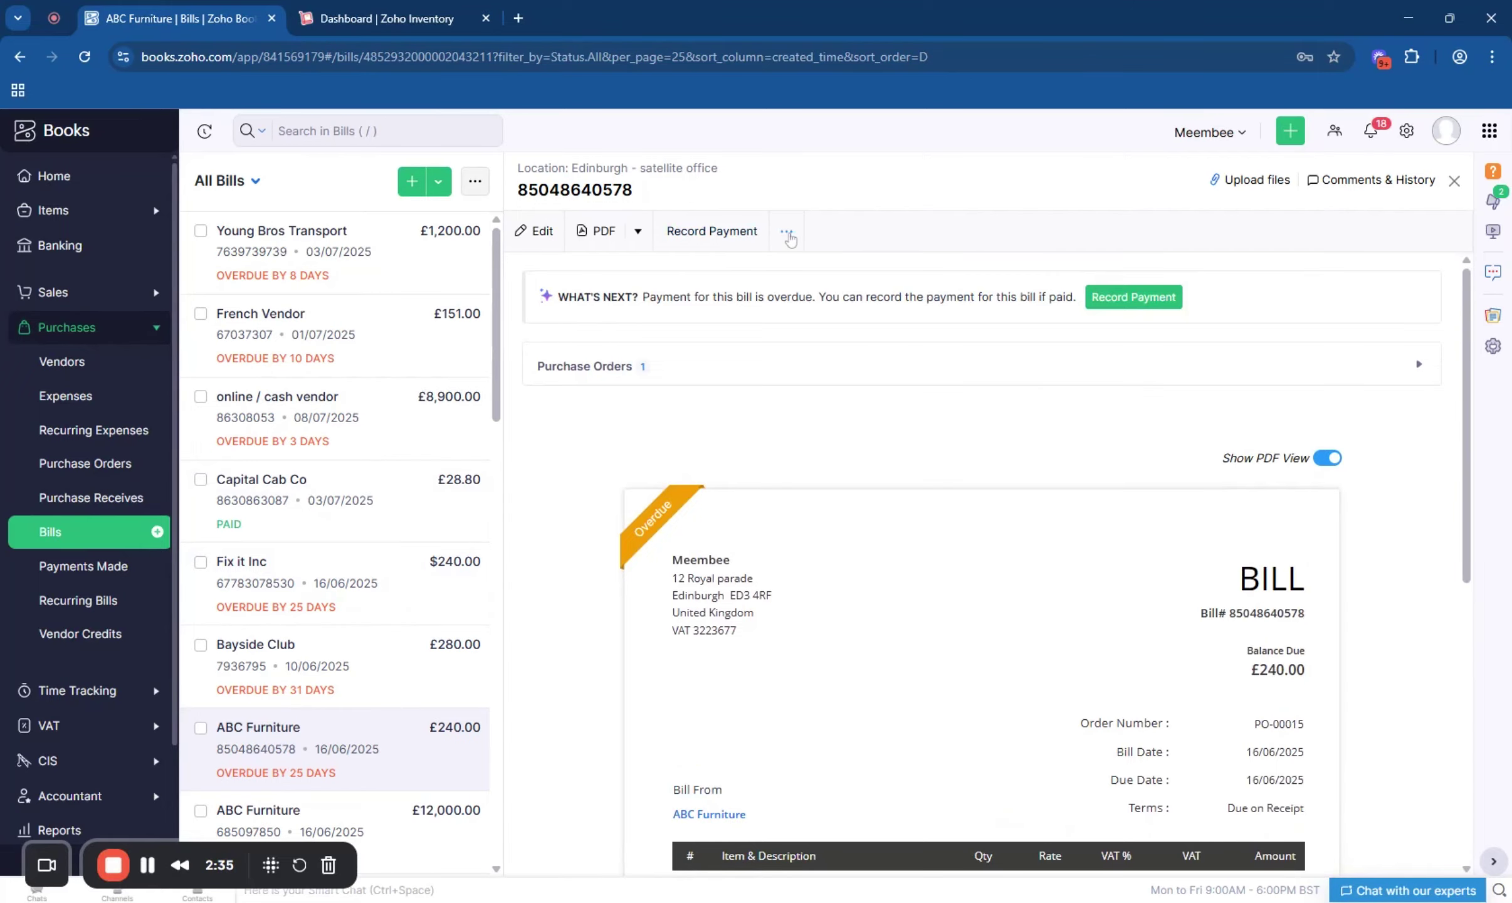
Step: Begin allocating a landed cost to the ABC Furniture bill with Young Bros Transport as the vendor
click(786, 232)
click(747, 346)
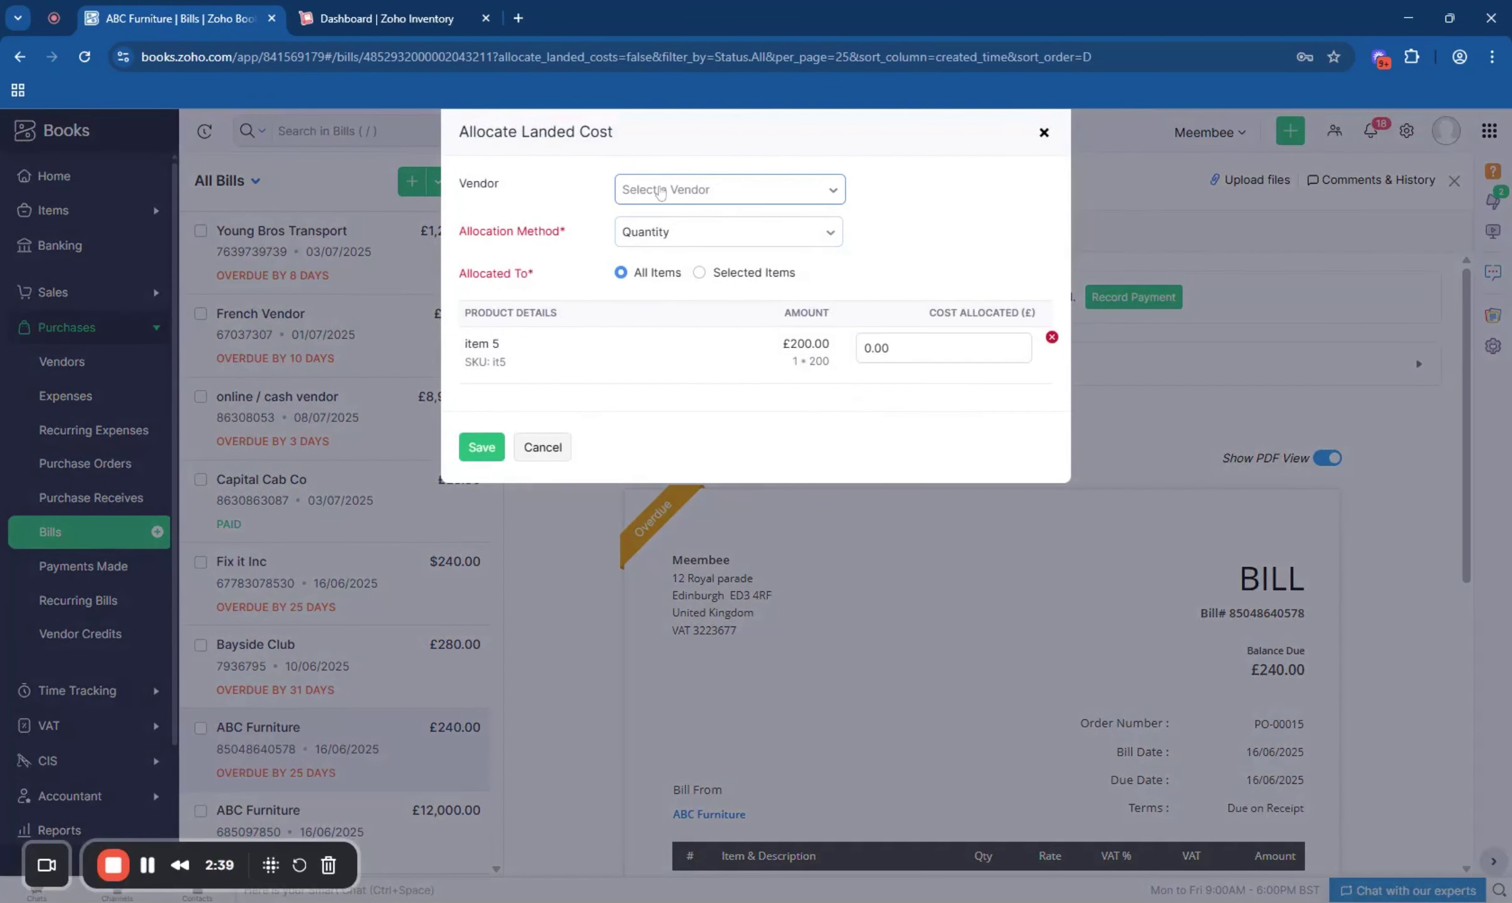
click(660, 193)
text(young)
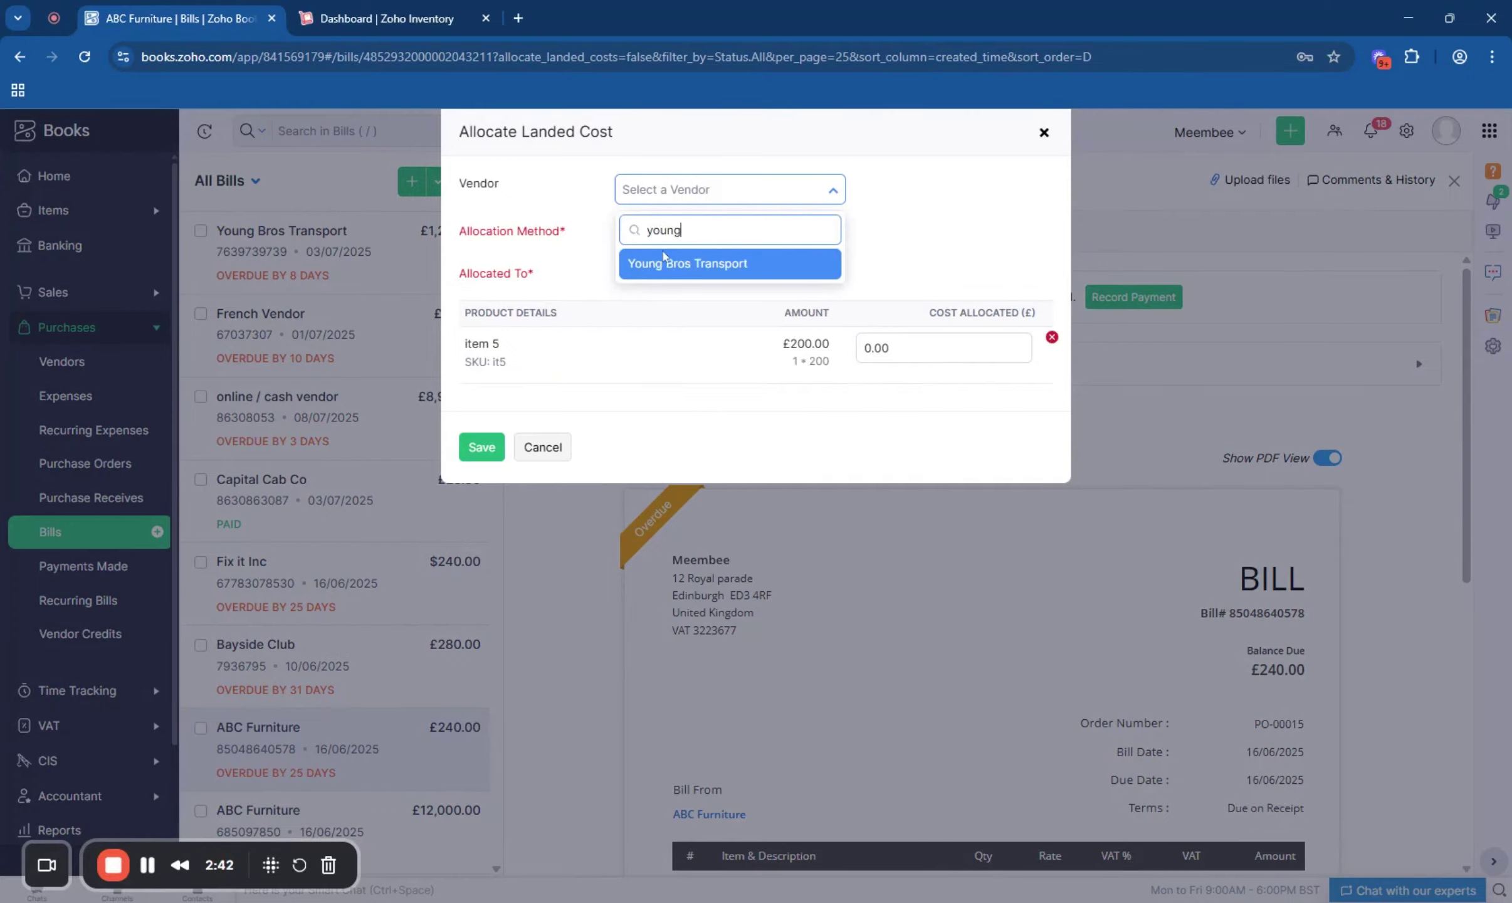
click(665, 261)
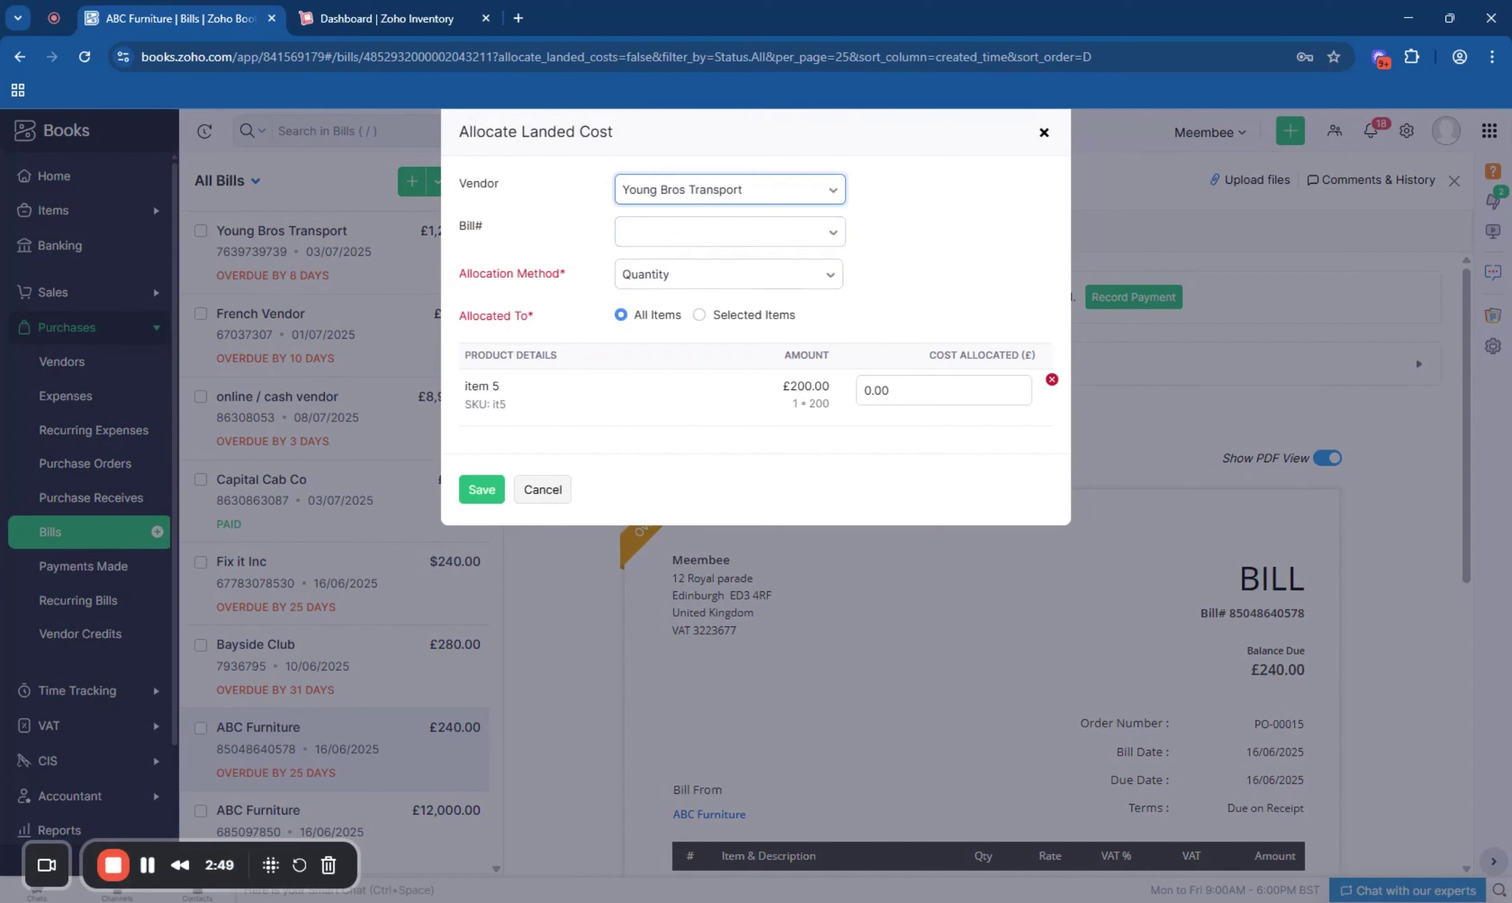
click(487, 492)
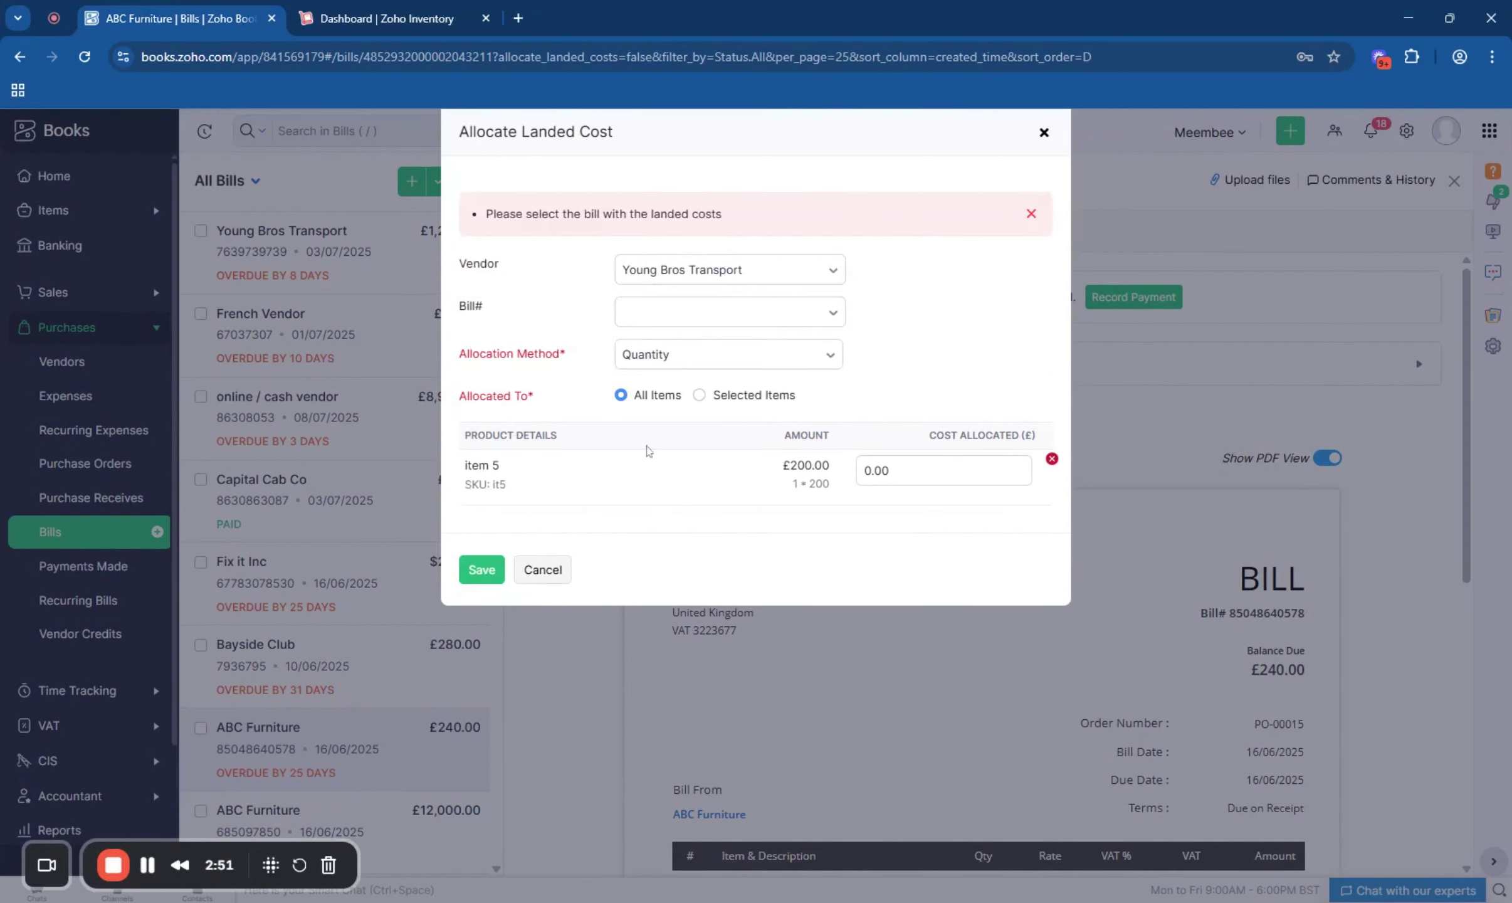
click(672, 323)
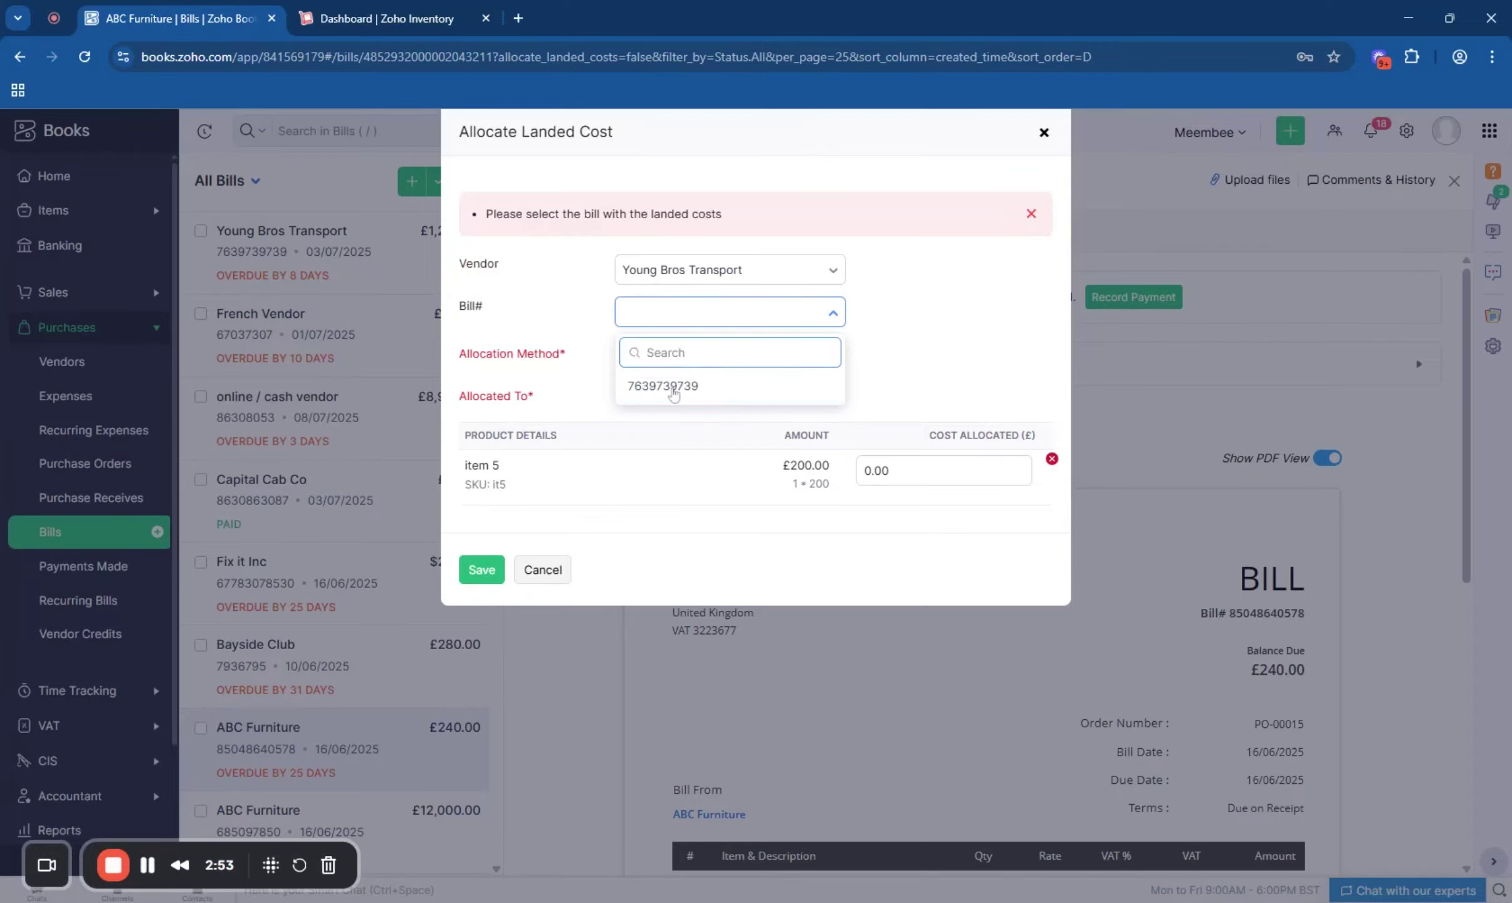
click(673, 387)
click(664, 351)
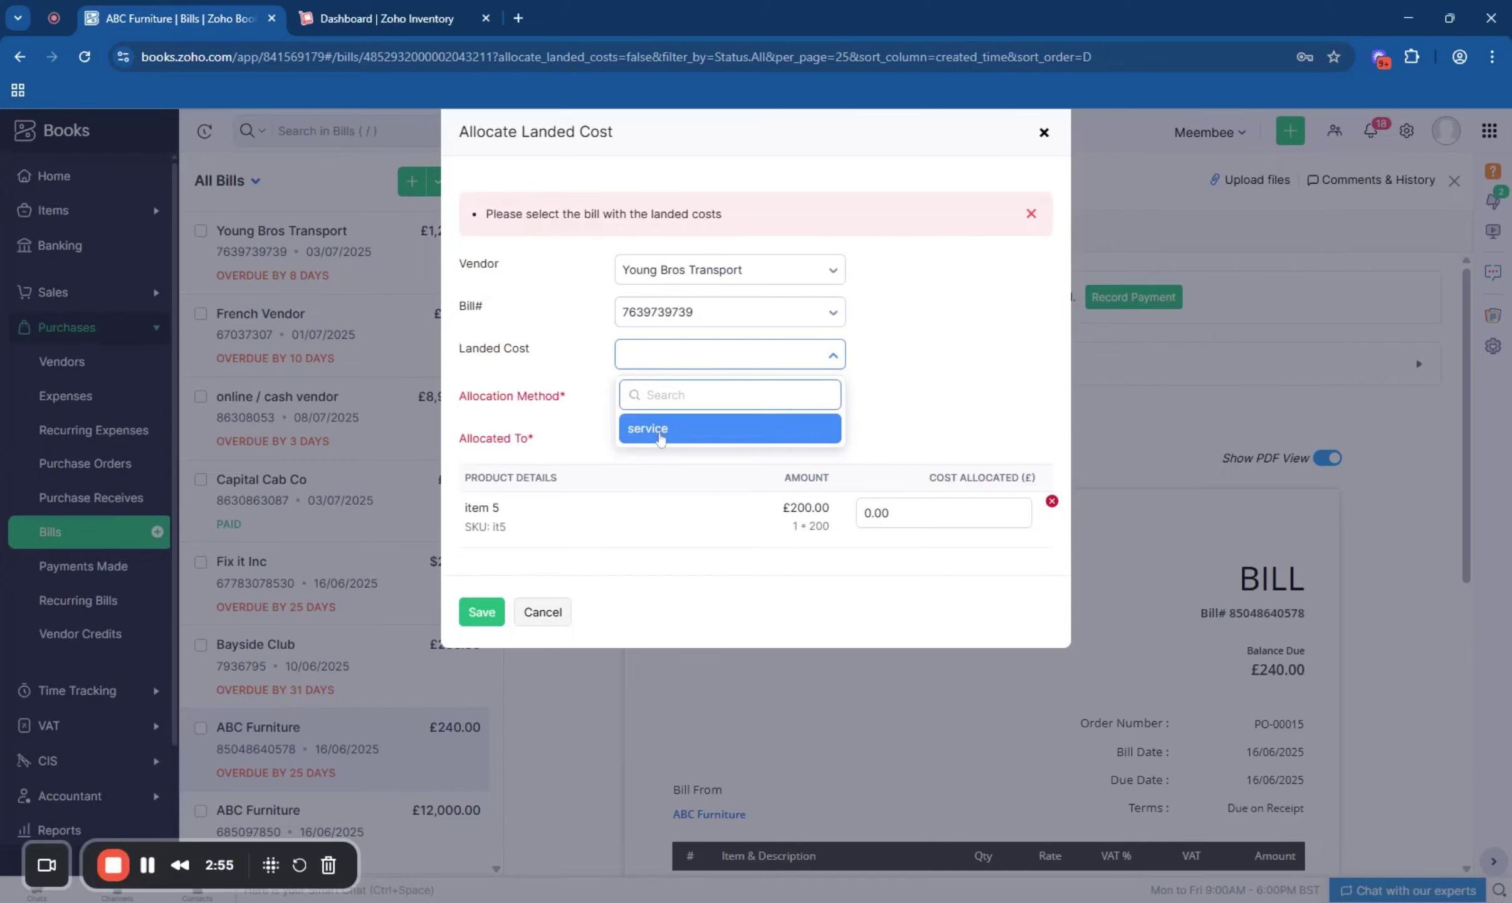
click(660, 432)
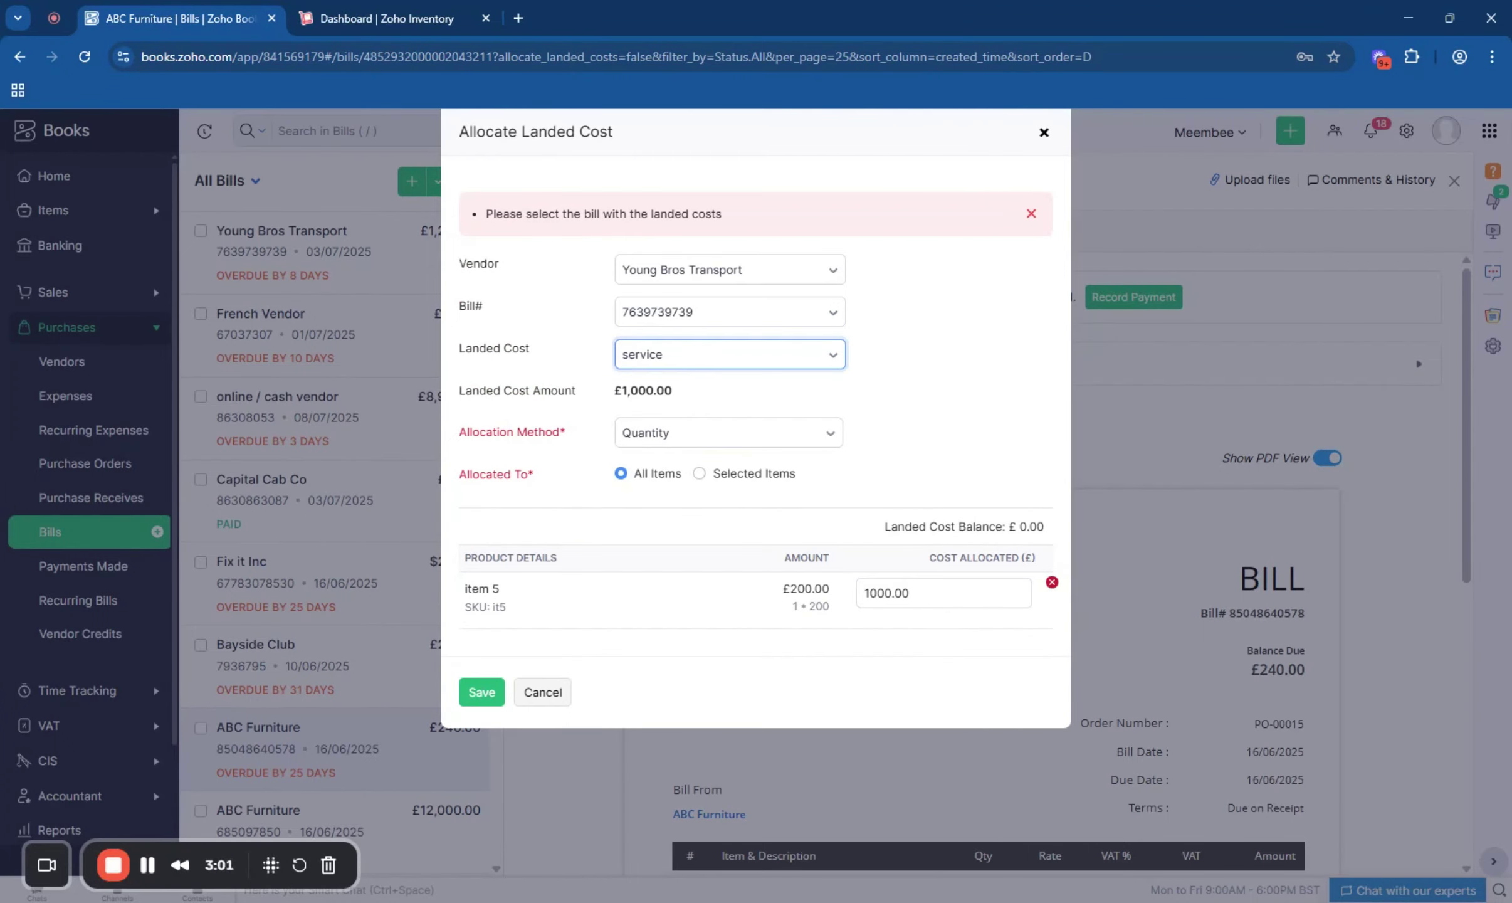
click(542, 692)
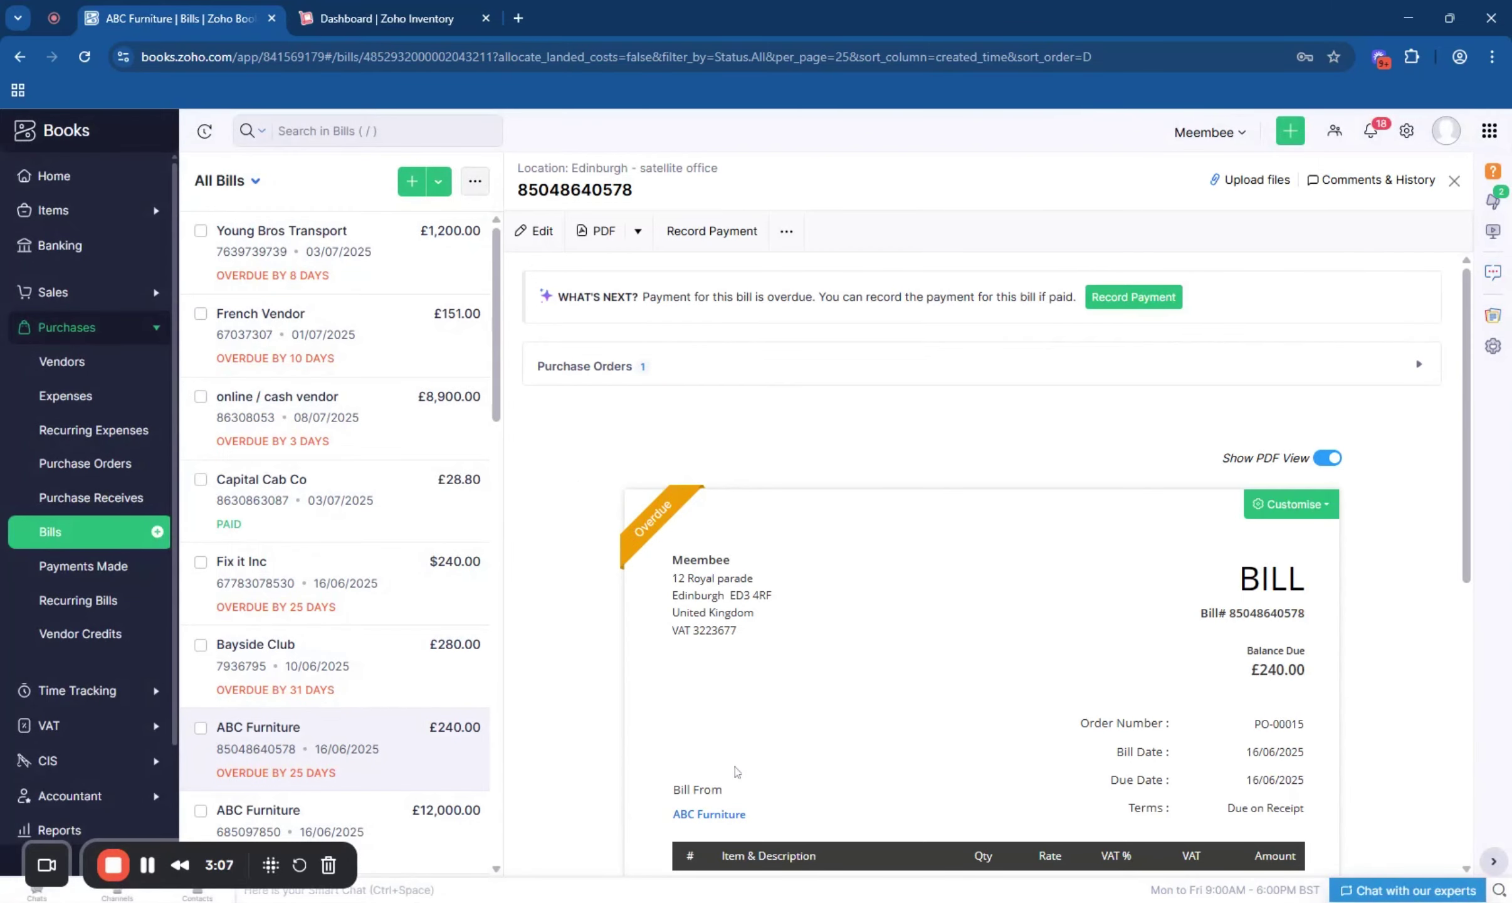
scroll(736, 772, down, 3)
scroll(761, 496, down, 2)
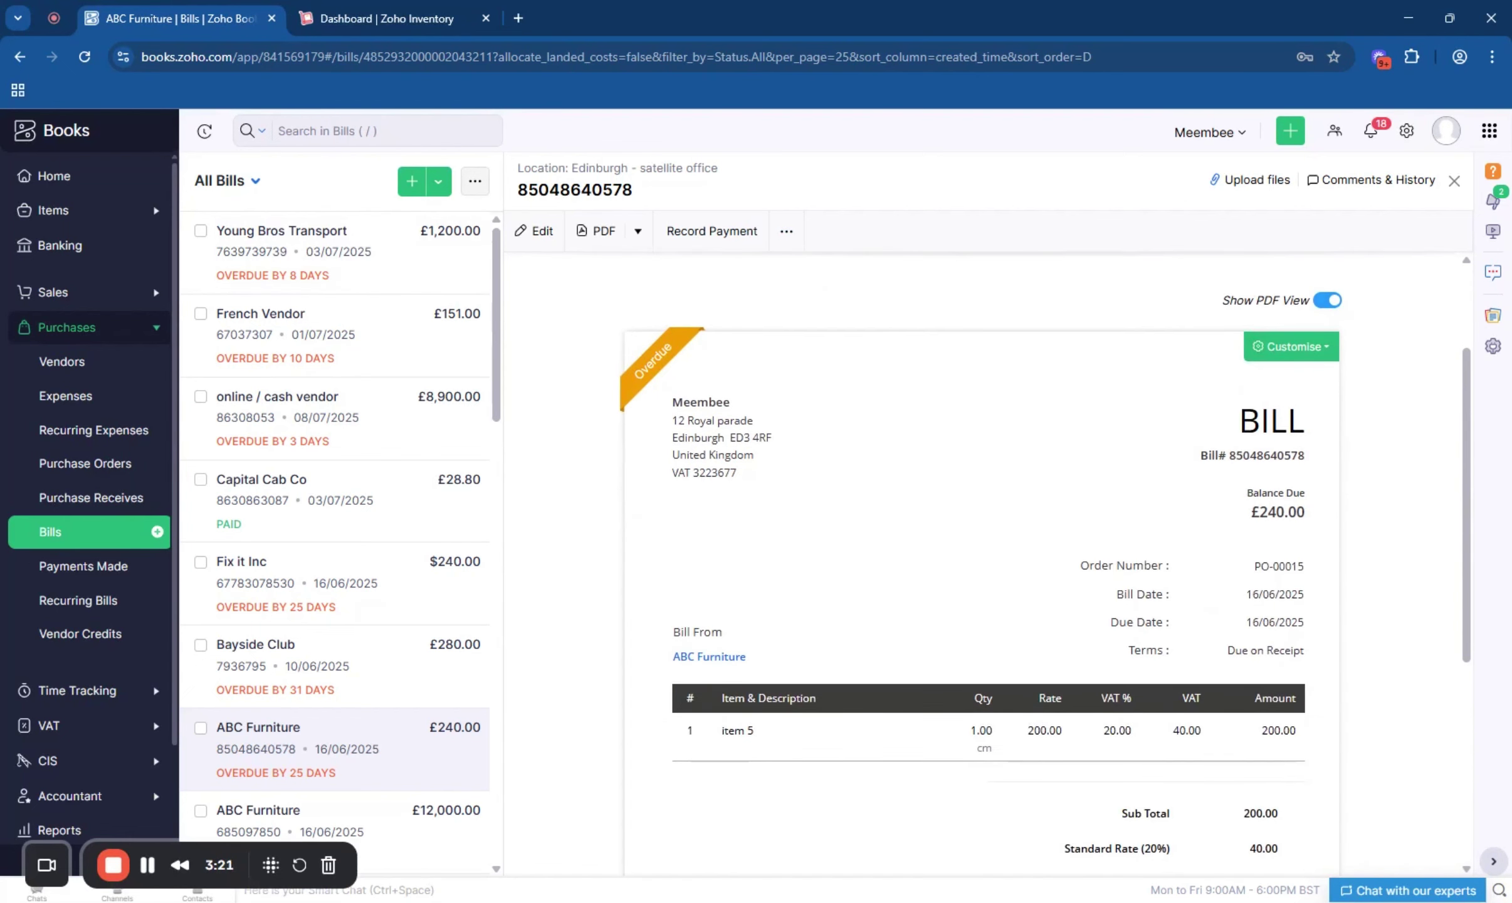
Step: Start a landed cost allocation from a bill for the ABC Furniture bill, selecting Young Bros Transport as the vendor
scroll(794, 326, up, 2)
click(786, 230)
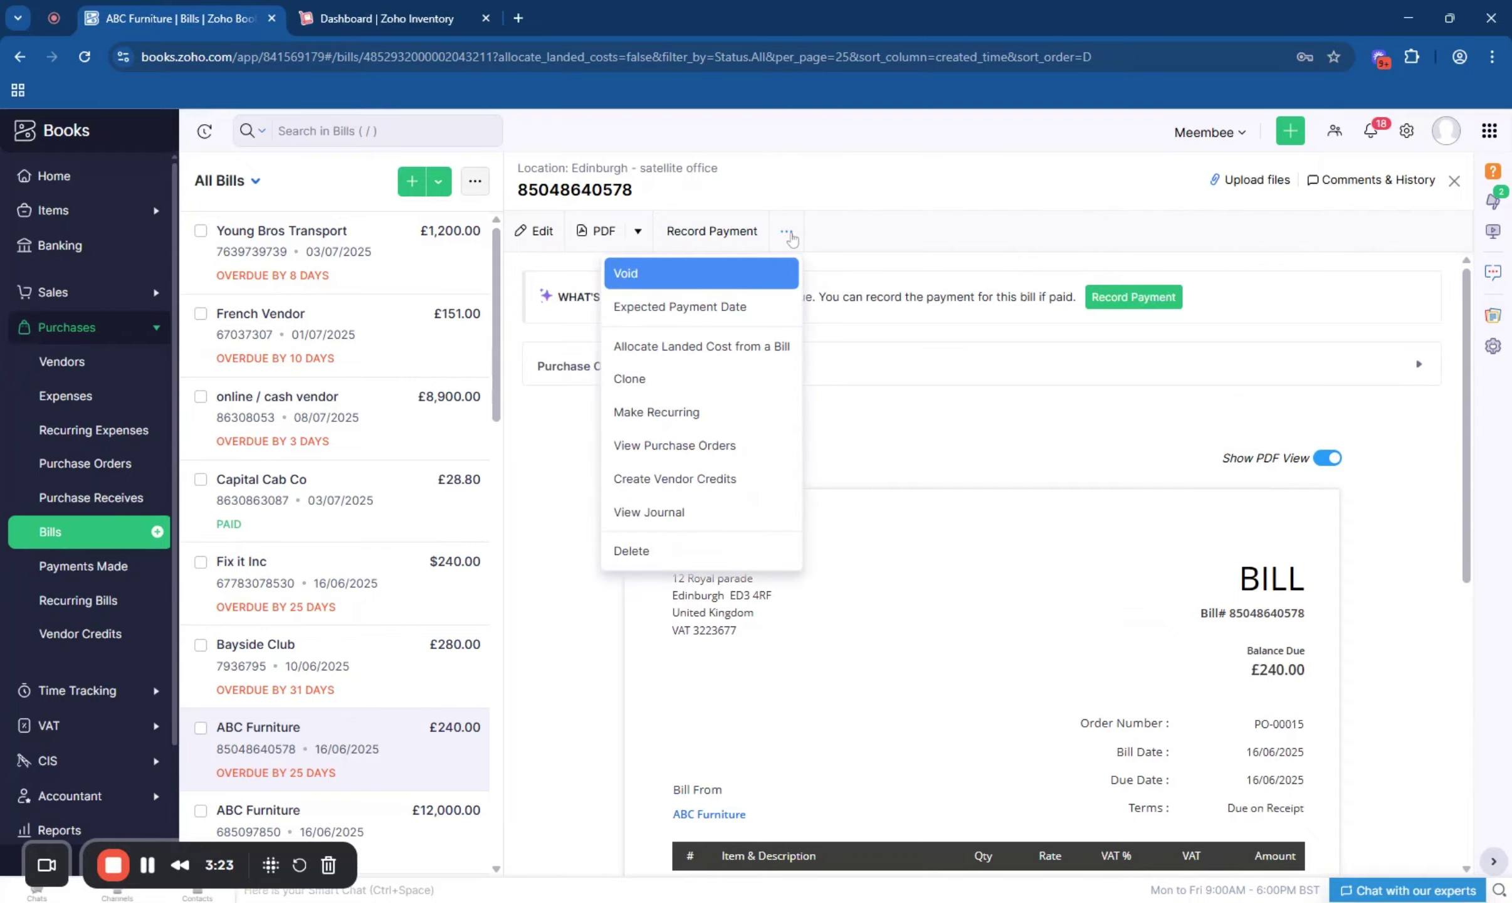
click(684, 352)
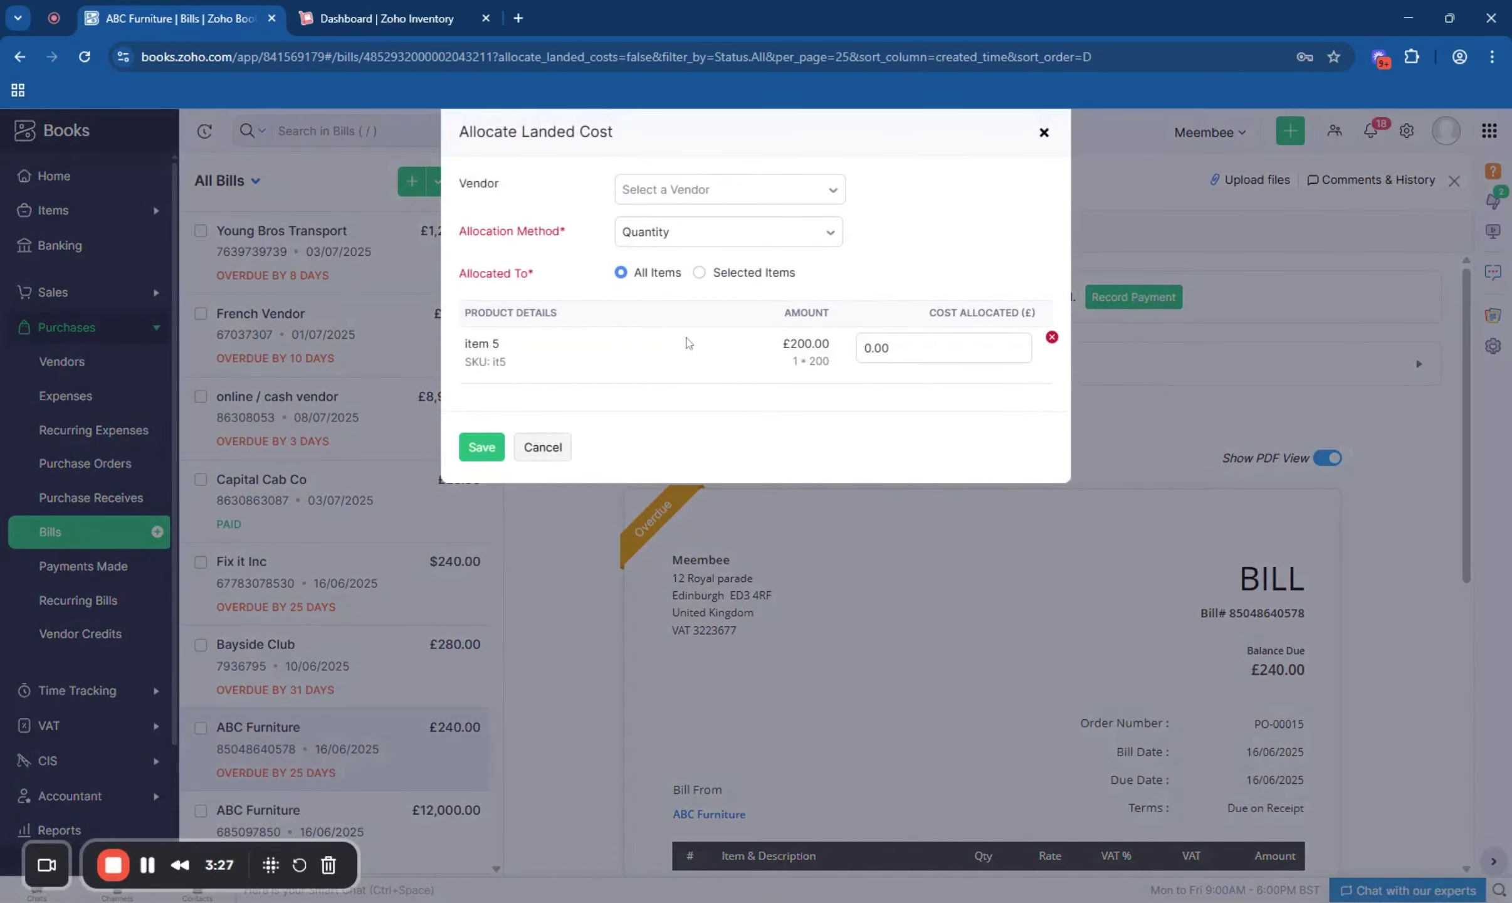
click(654, 198)
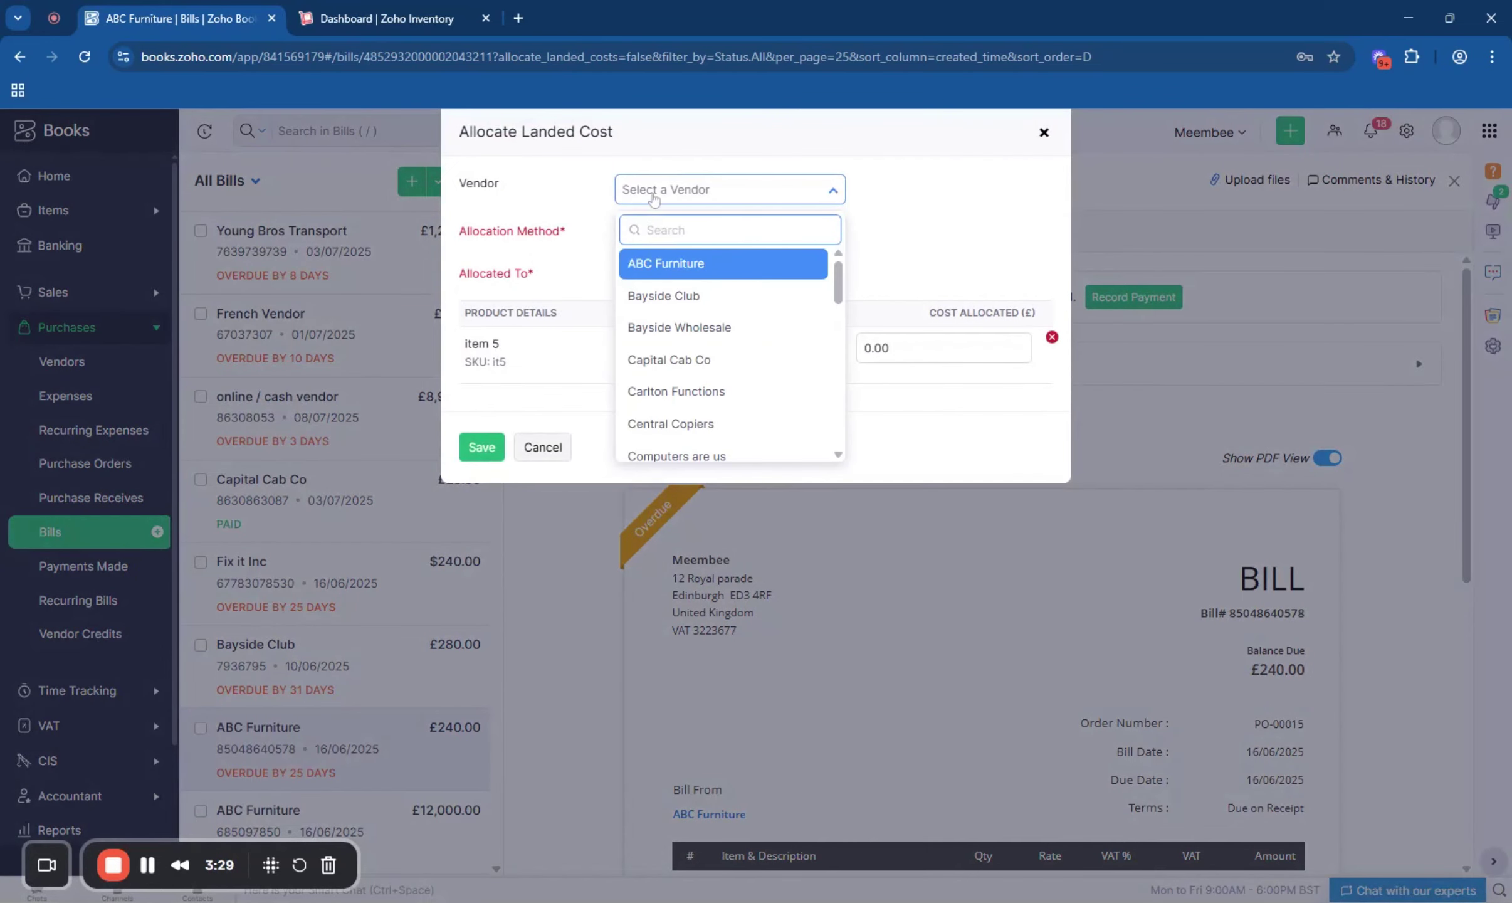
text(you)
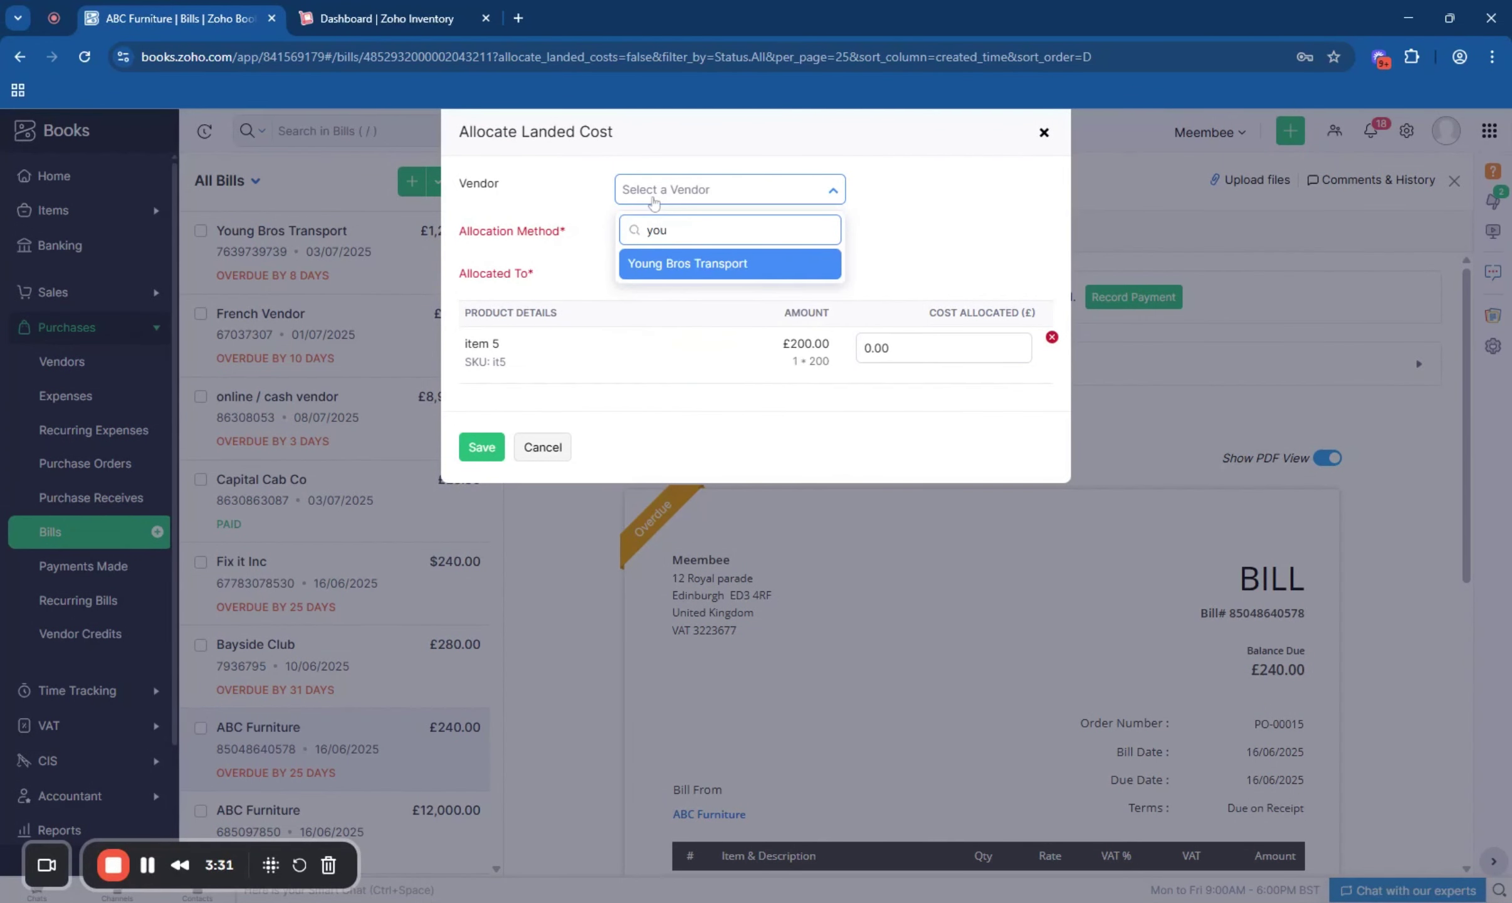
click(663, 260)
click(656, 235)
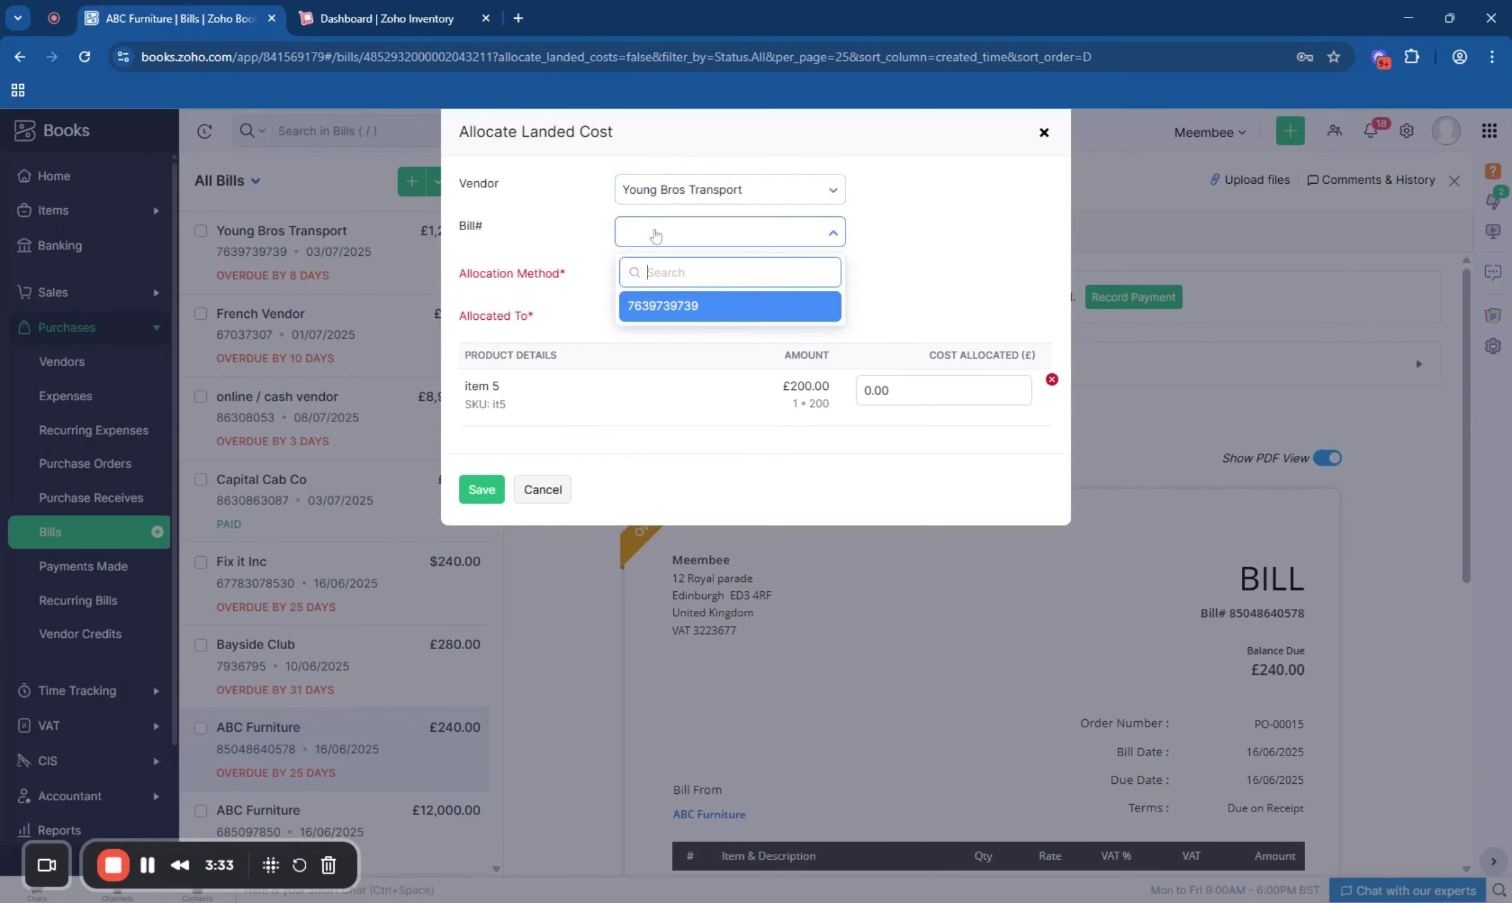
click(657, 307)
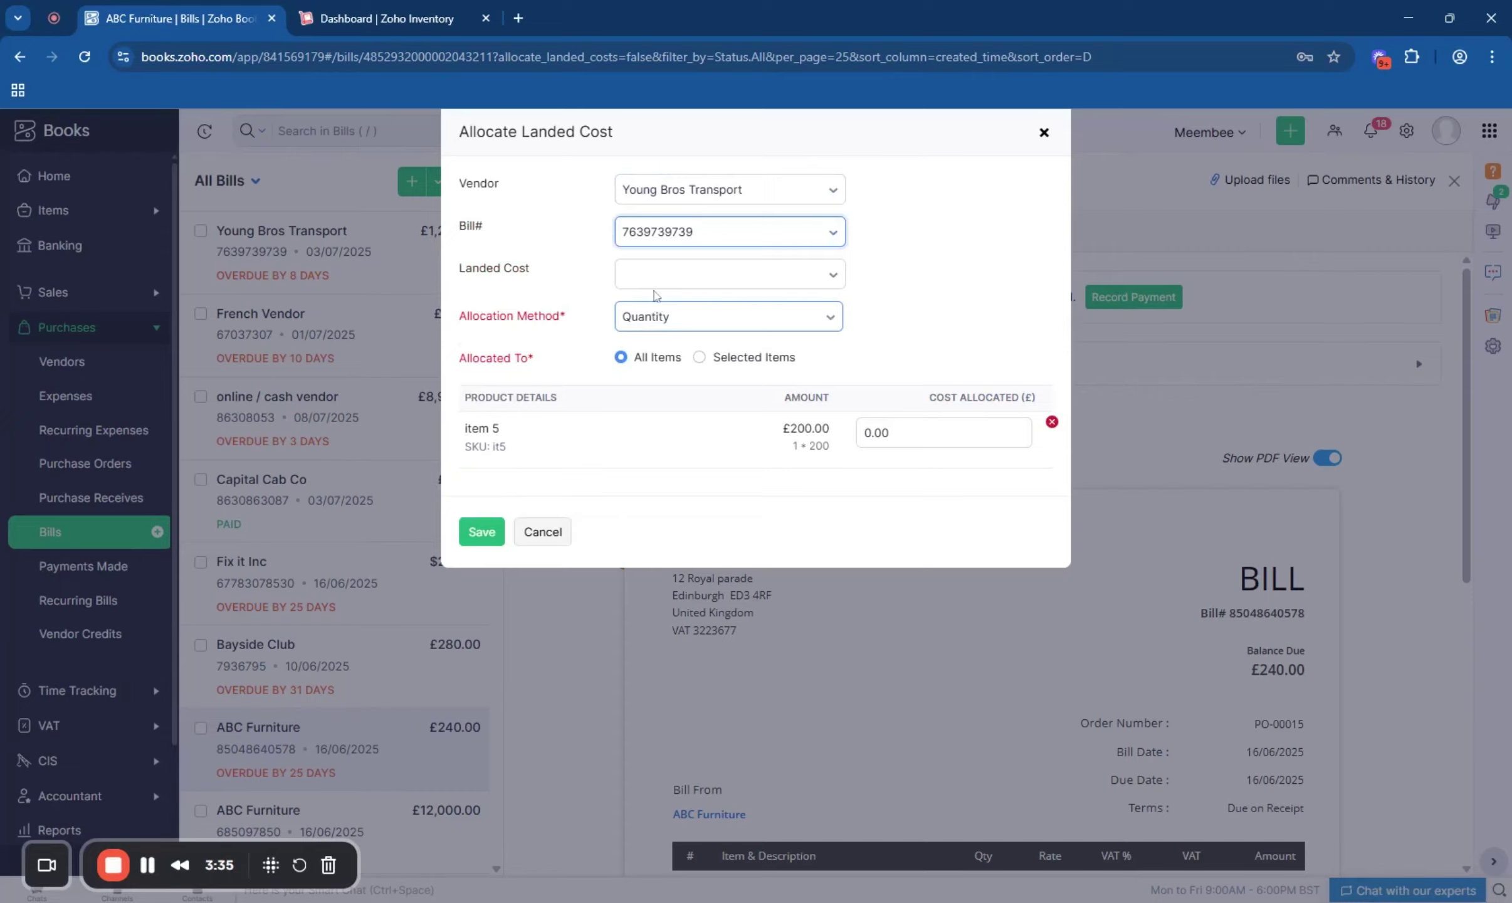
click(648, 276)
click(651, 349)
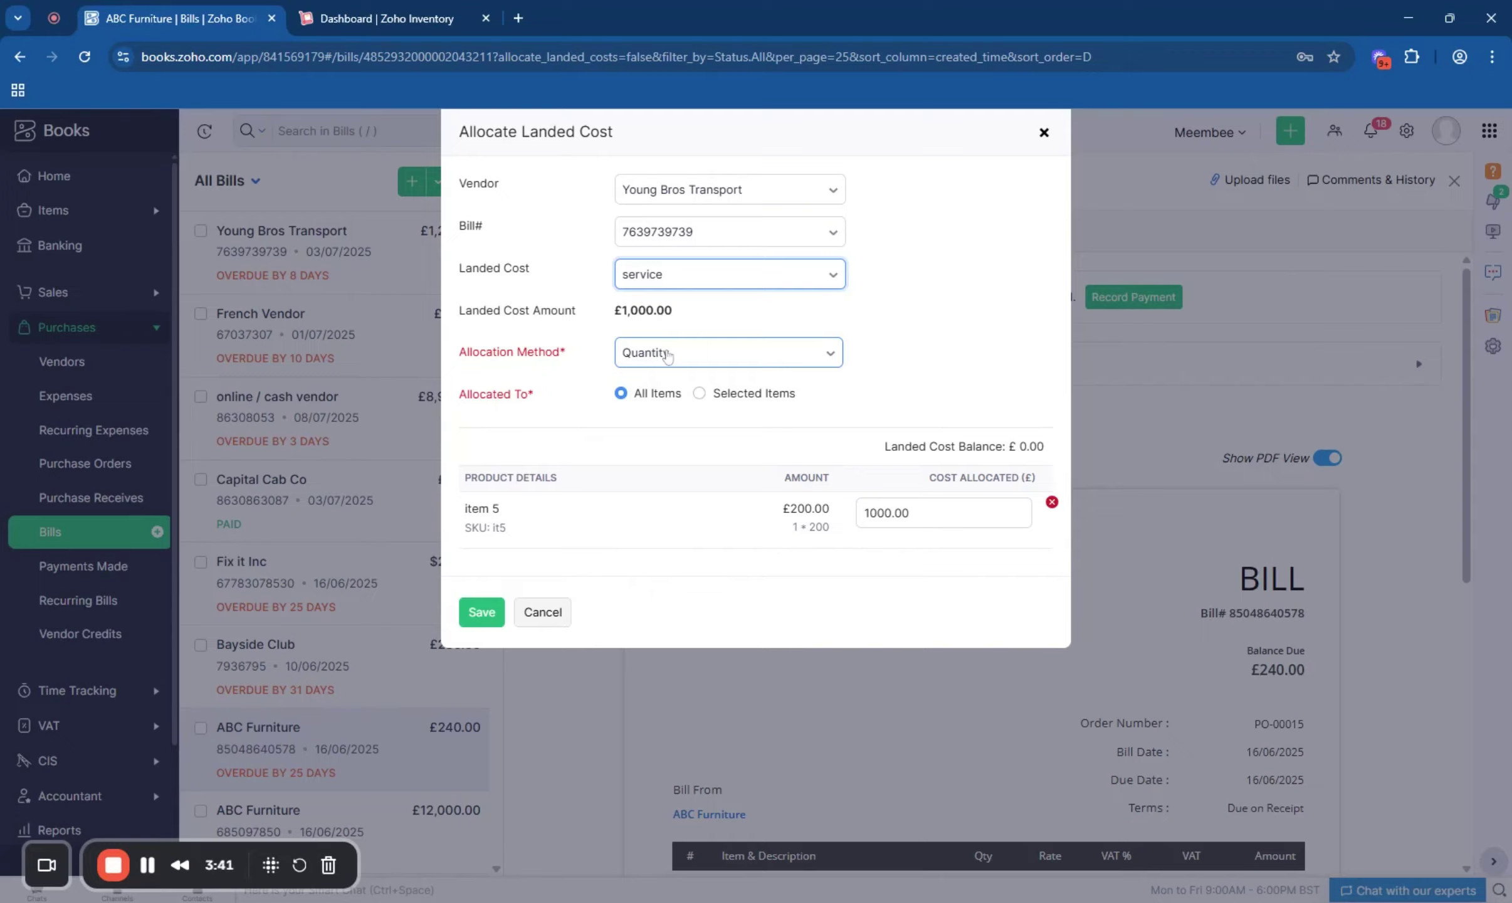
Step: Set the allocation method to Quantity for all items and save the landed cost allocation
click(668, 356)
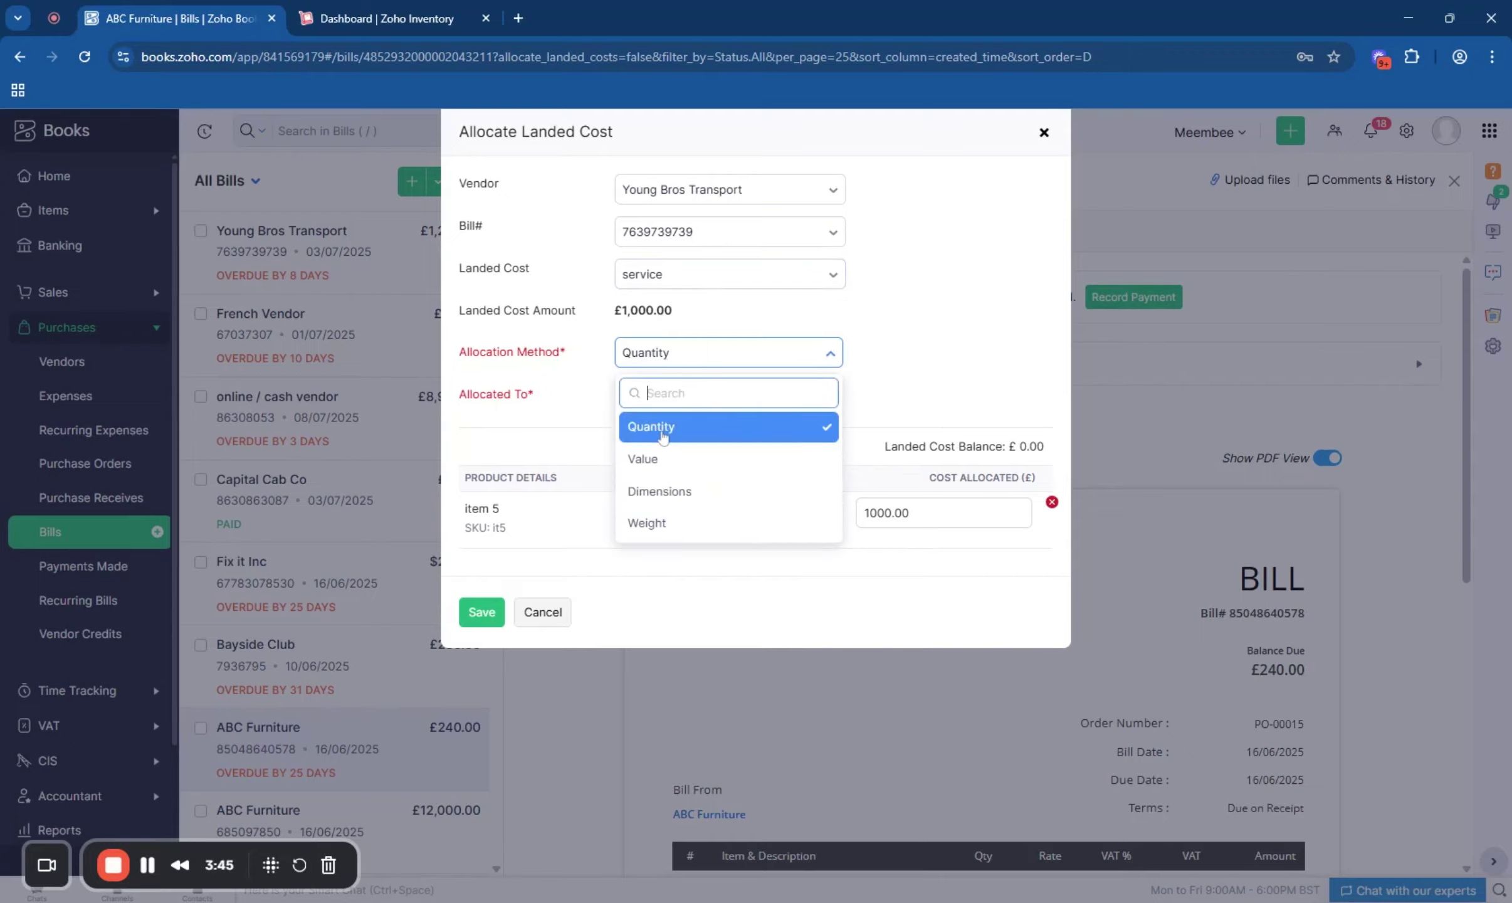
click(663, 437)
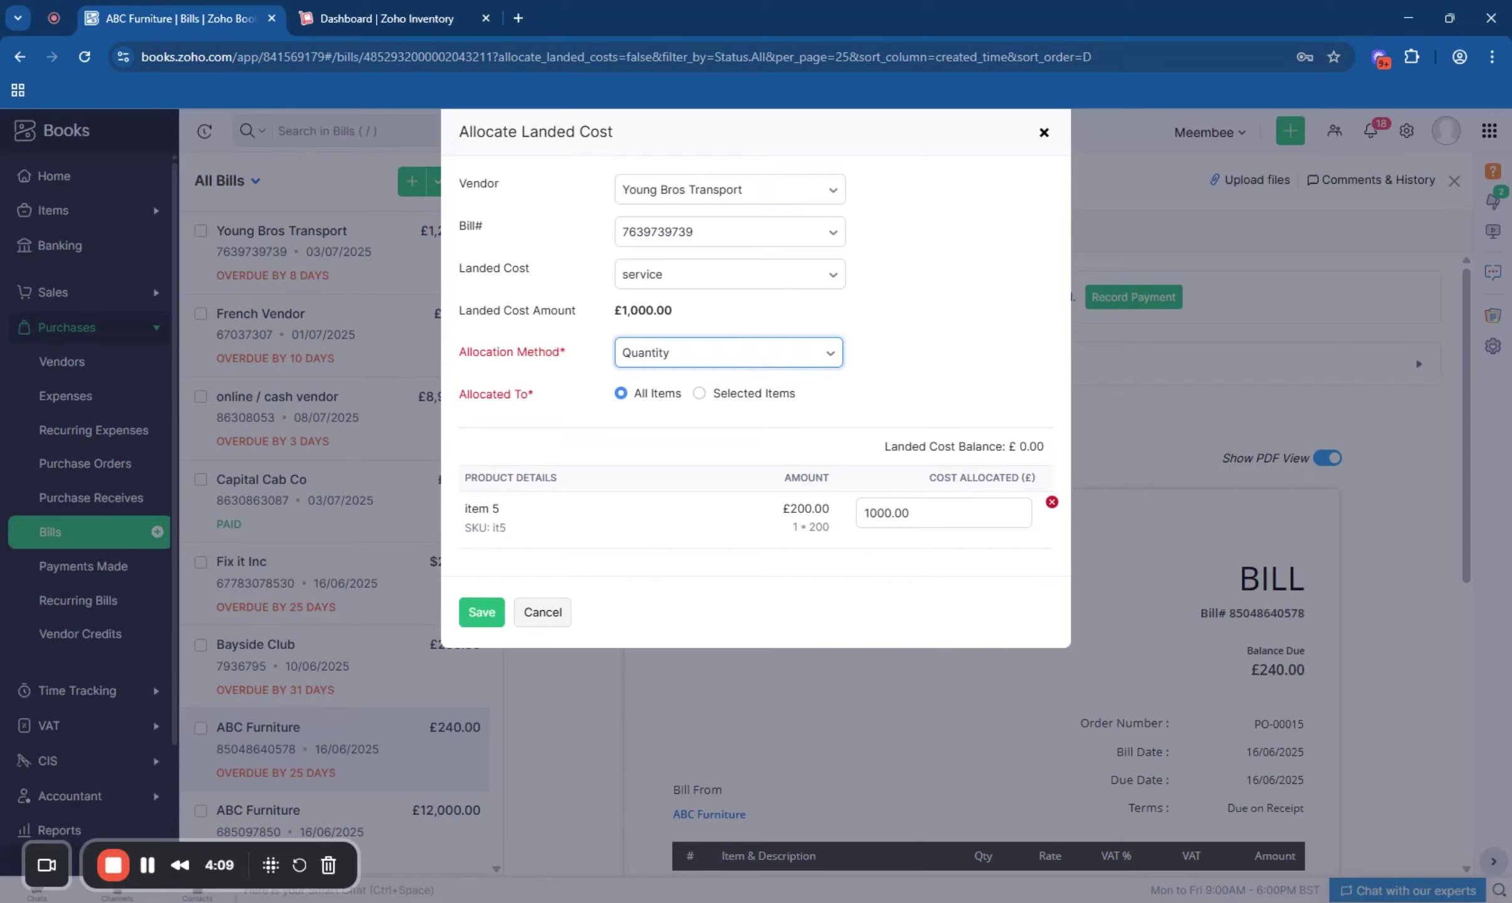
click(485, 611)
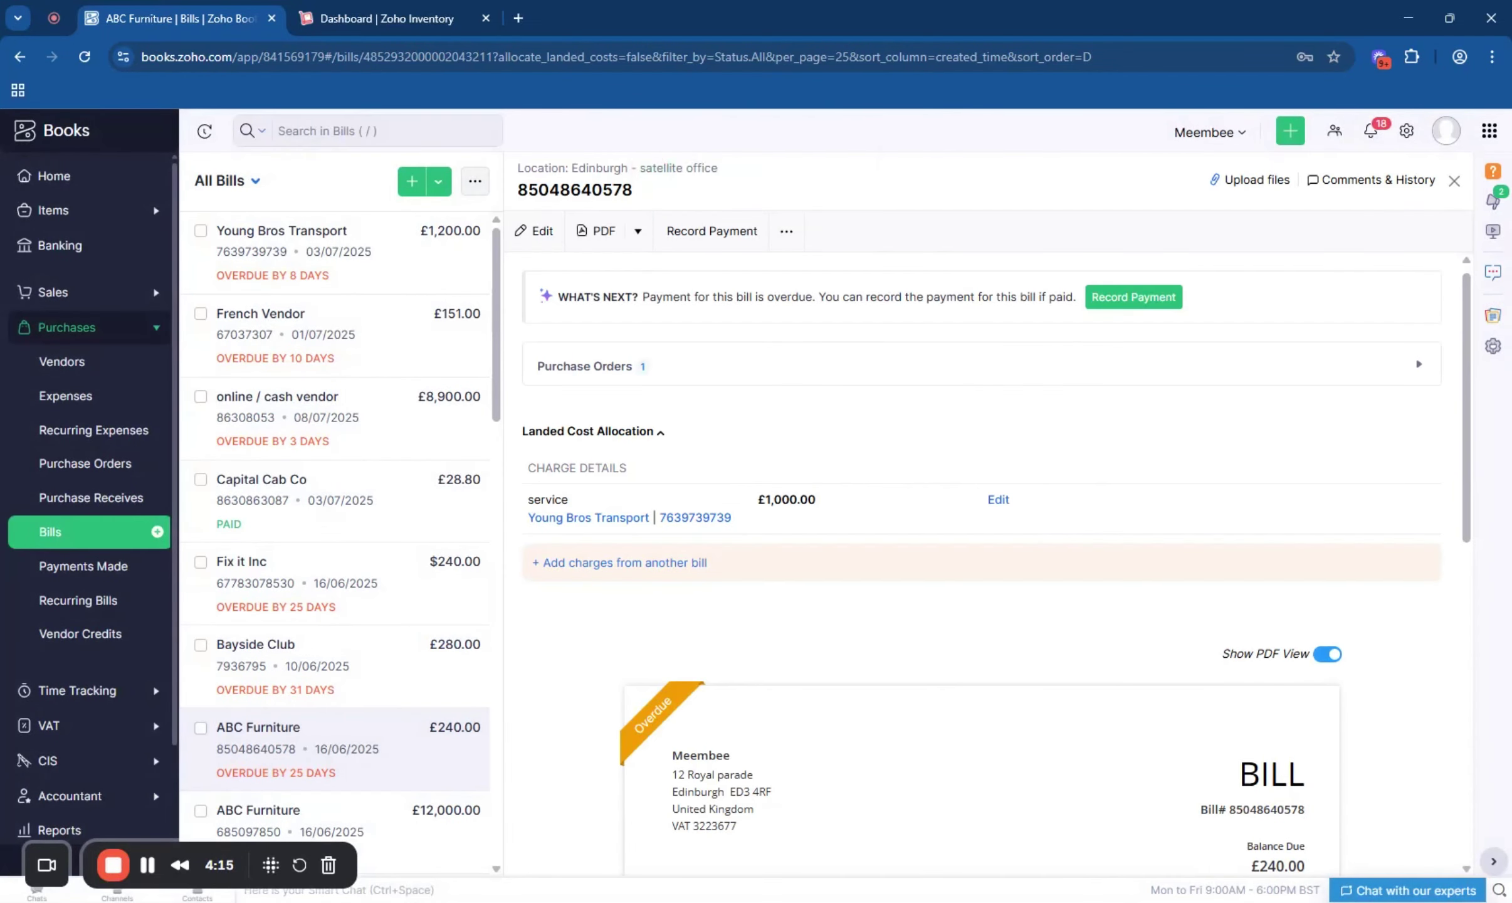
Step: Review the ABC Furniture bill's journal entries with the allocated landed cost
scroll(985, 564, down, 6)
scroll(989, 501, down, 6)
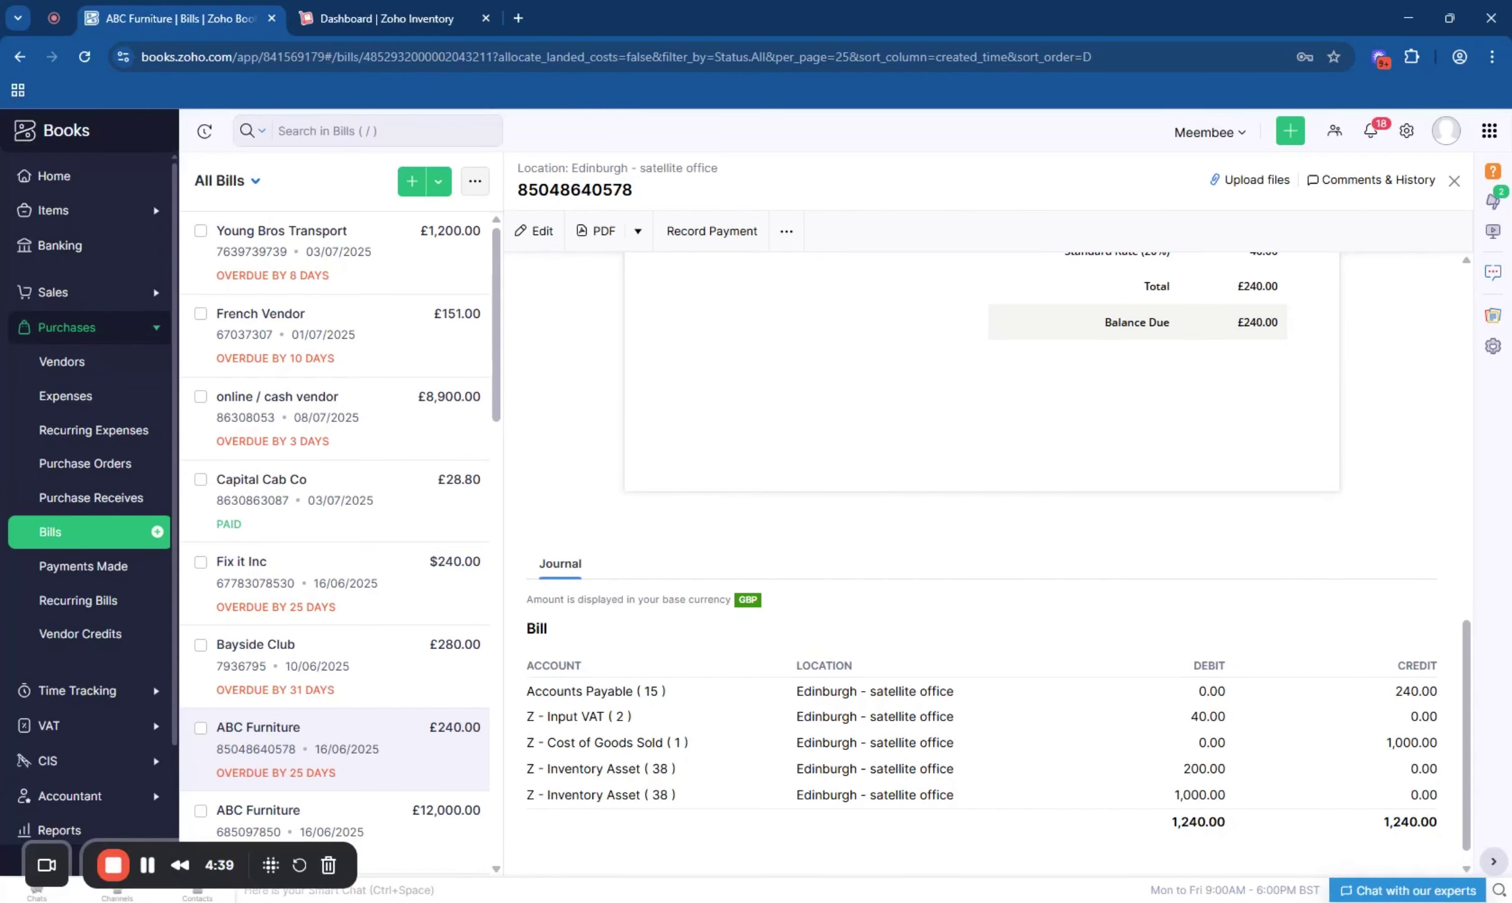
scroll(984, 557, up, 5)
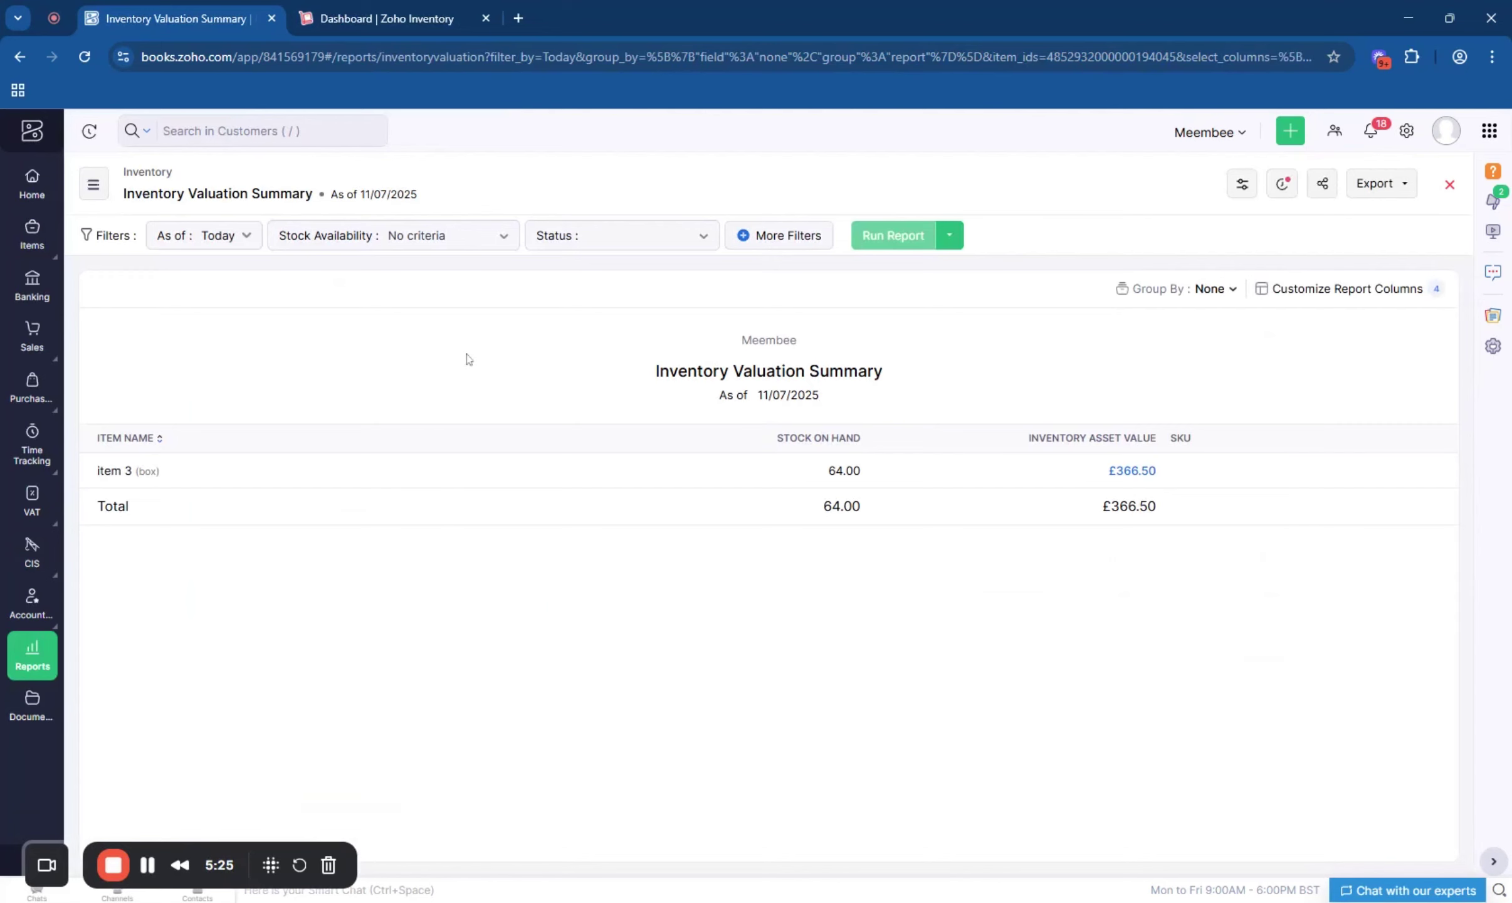
Step: Run the Inventory Valuation Summary filtered to item 5 and open the item's valuation details
click(772, 243)
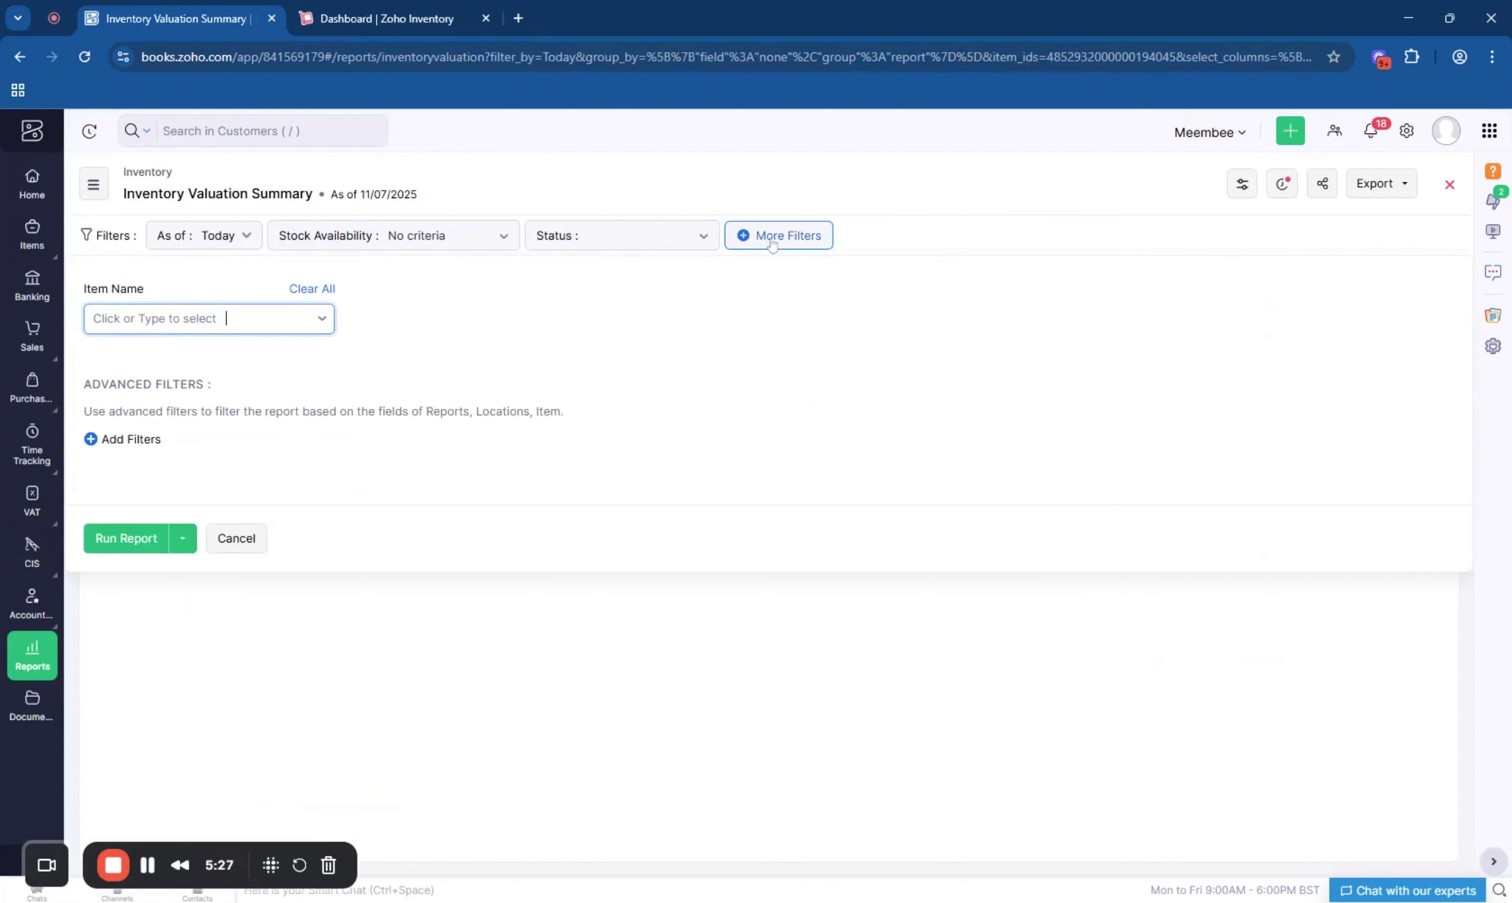
click(198, 319)
text(item 5)
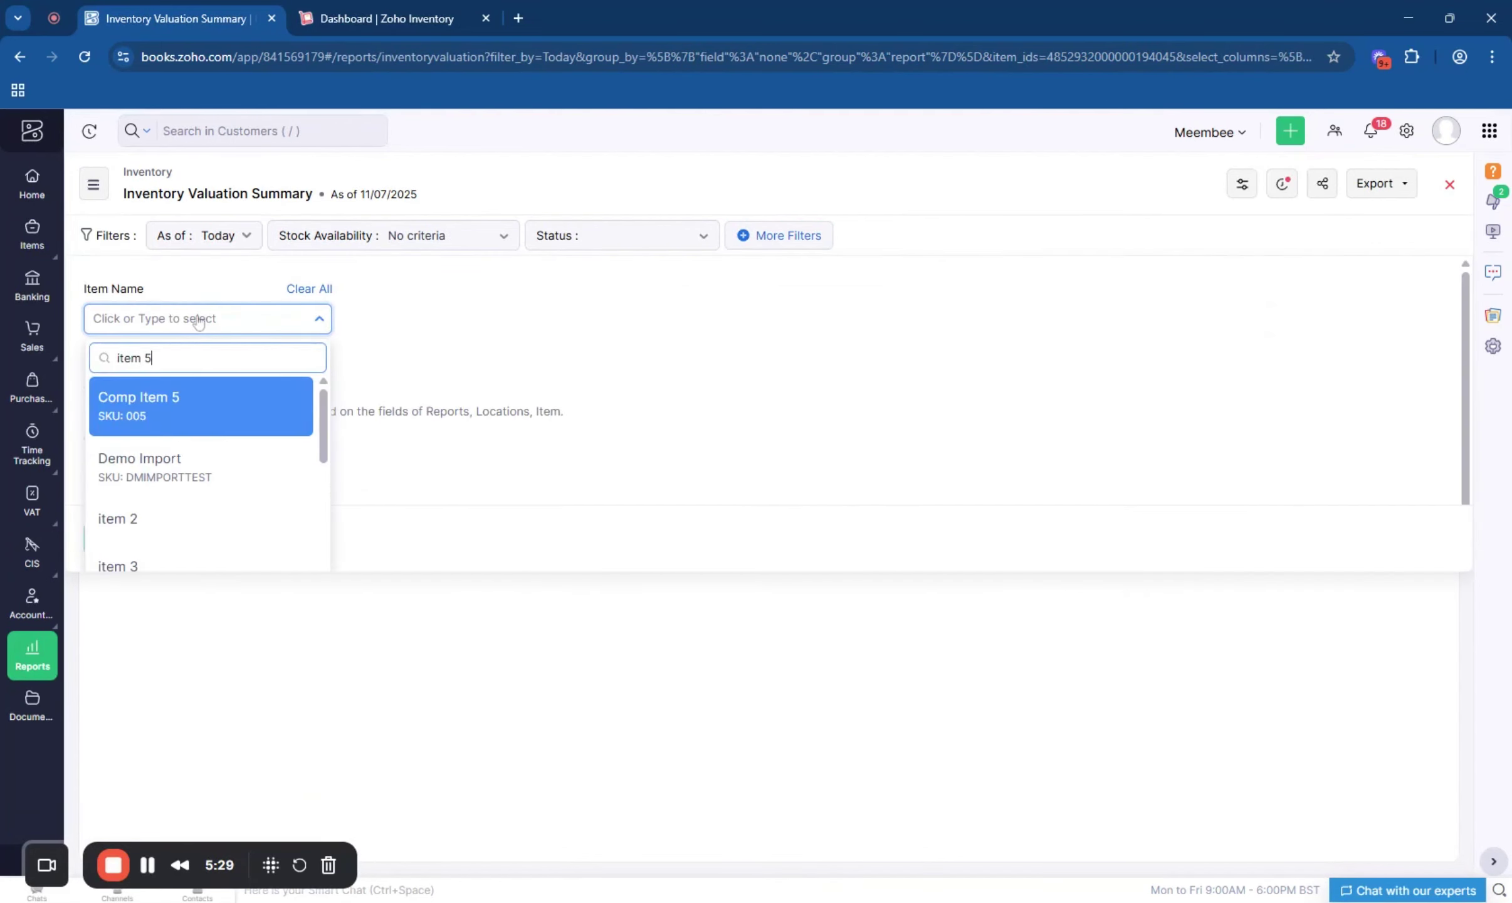
click(191, 414)
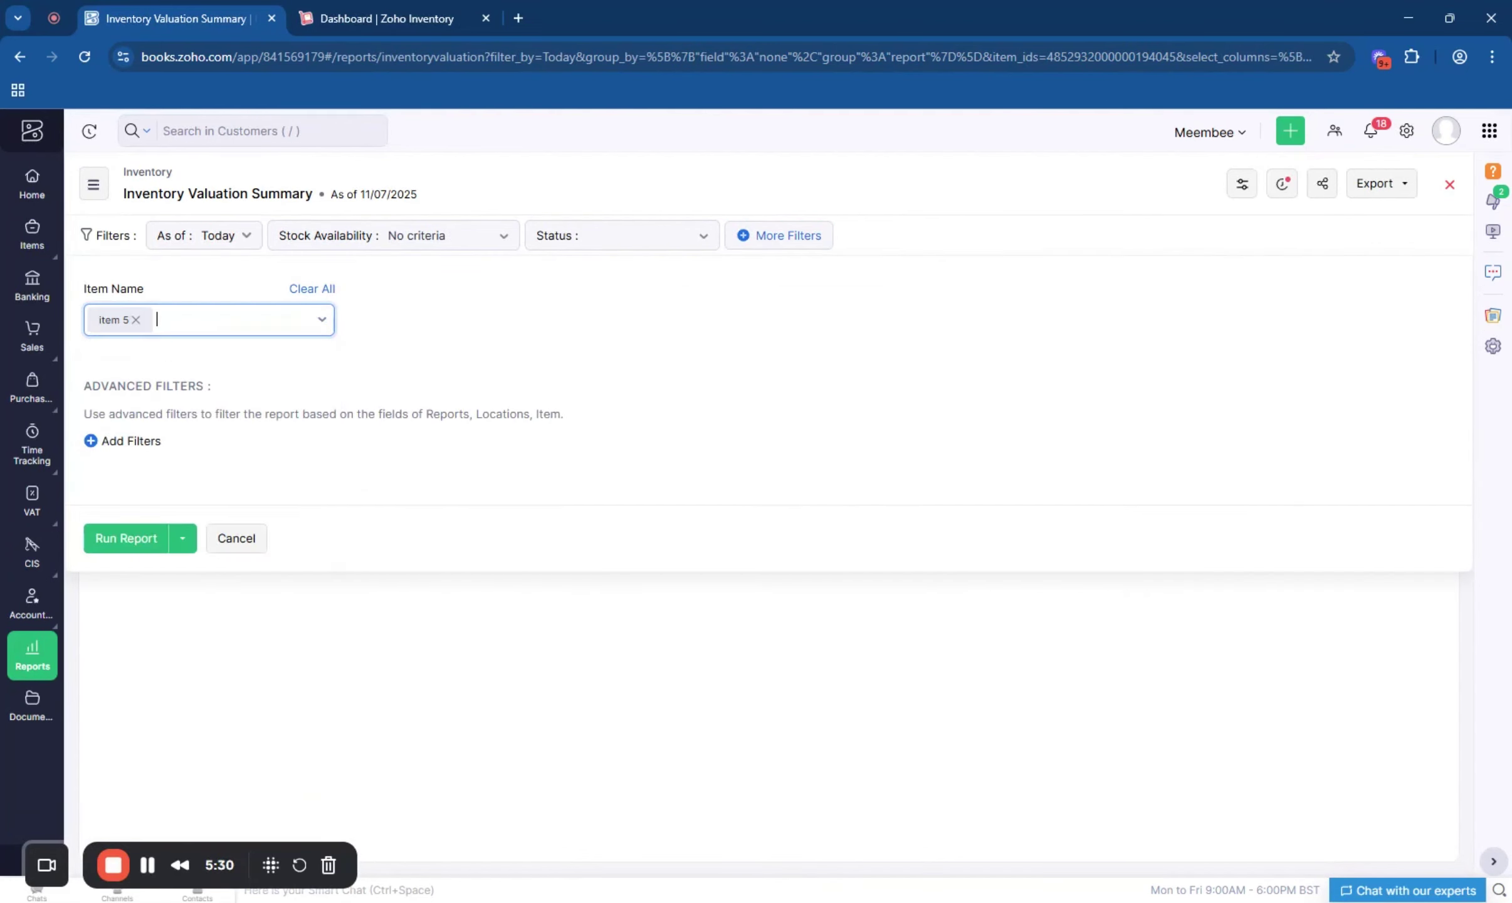
click(126, 539)
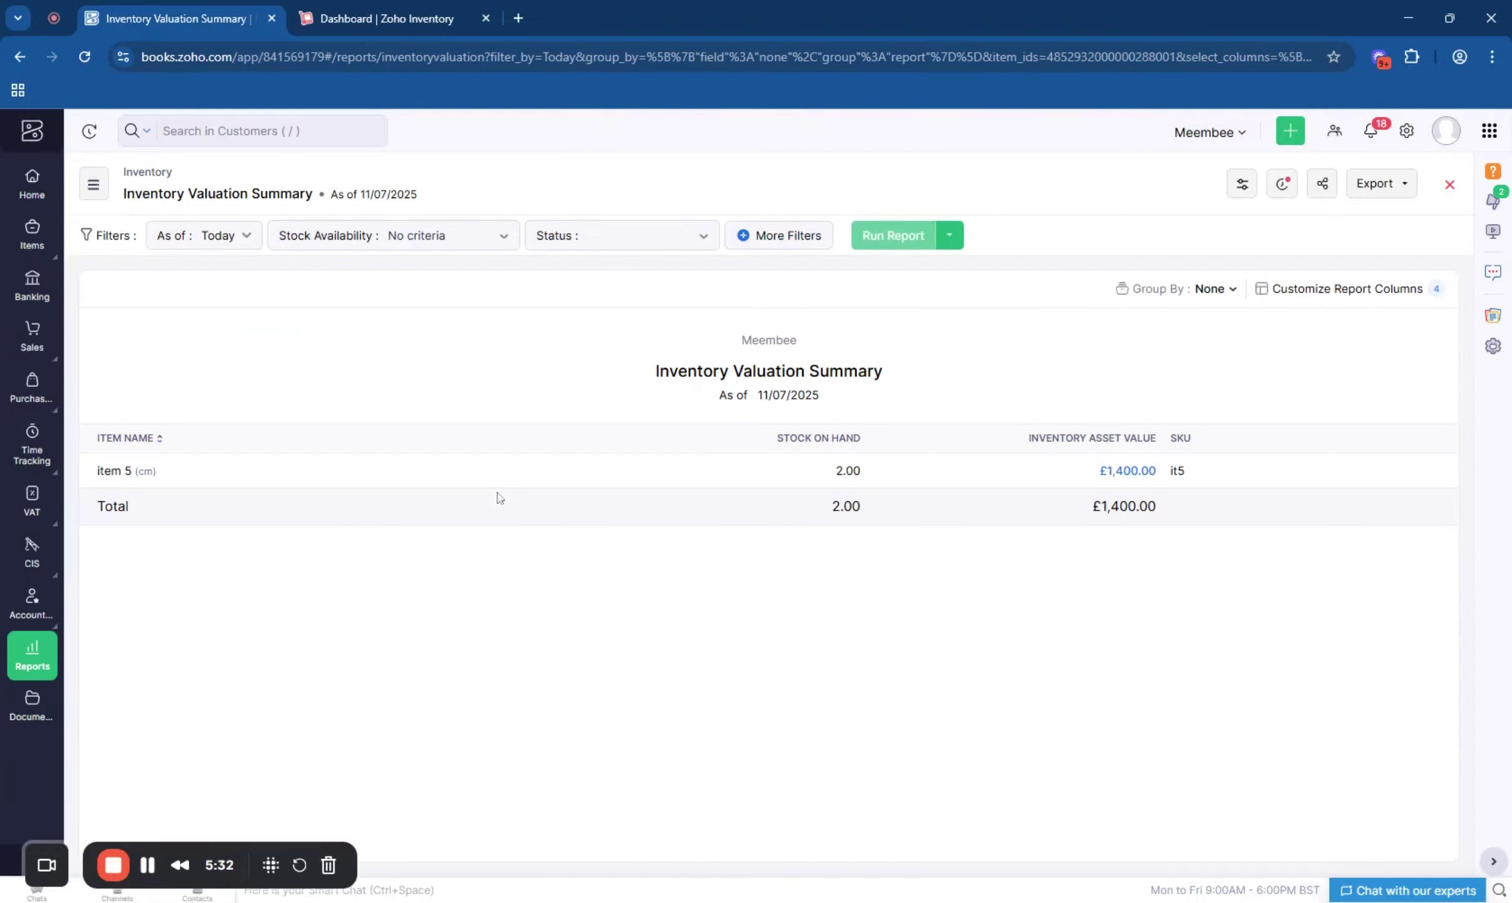
click(1104, 475)
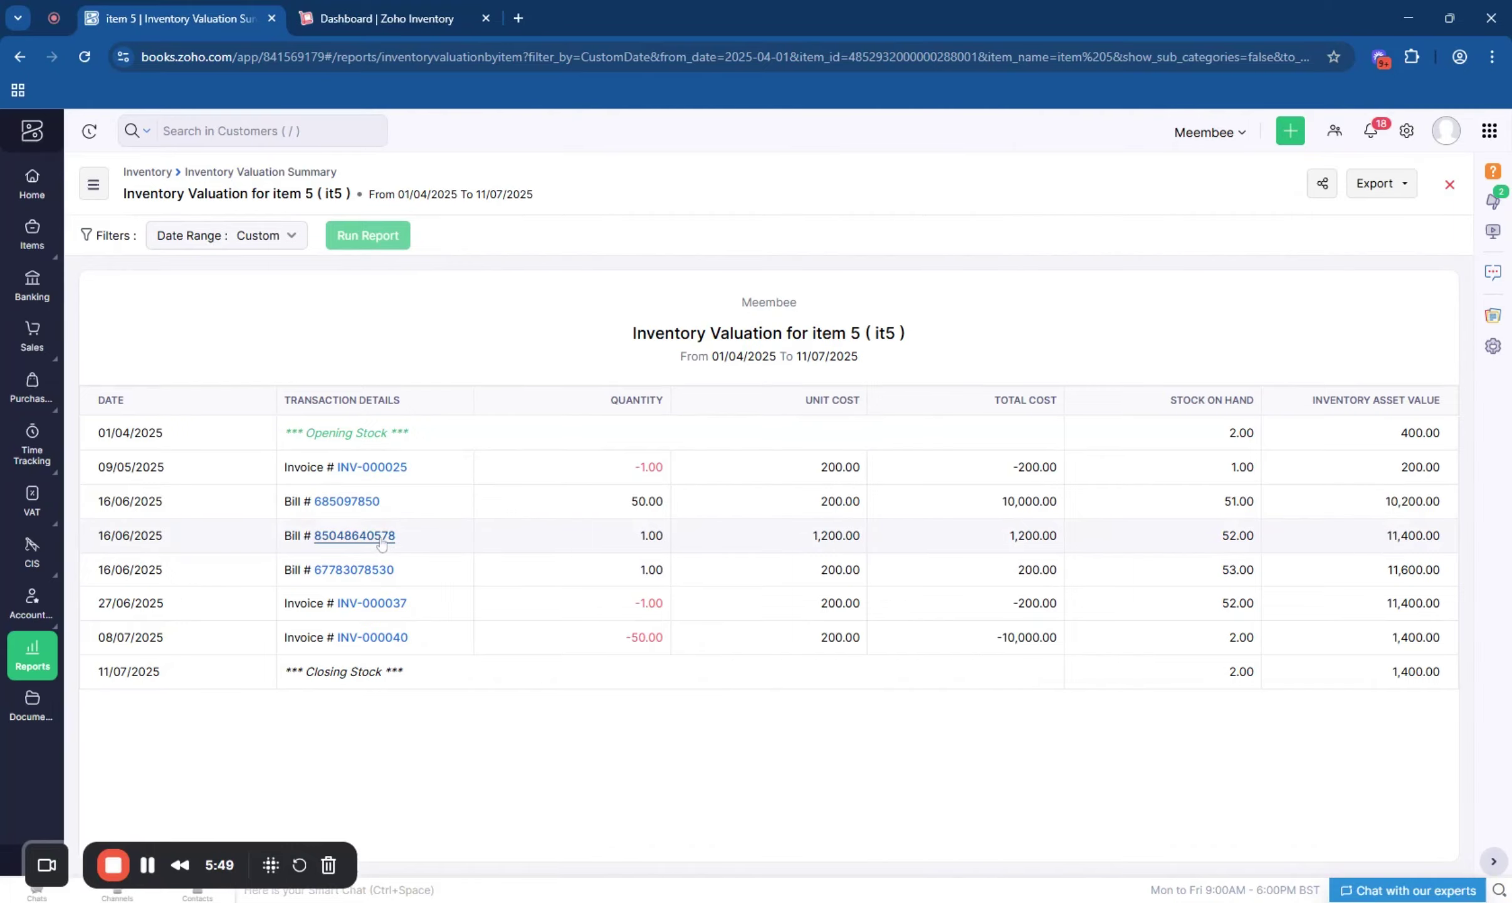
click(433, 560)
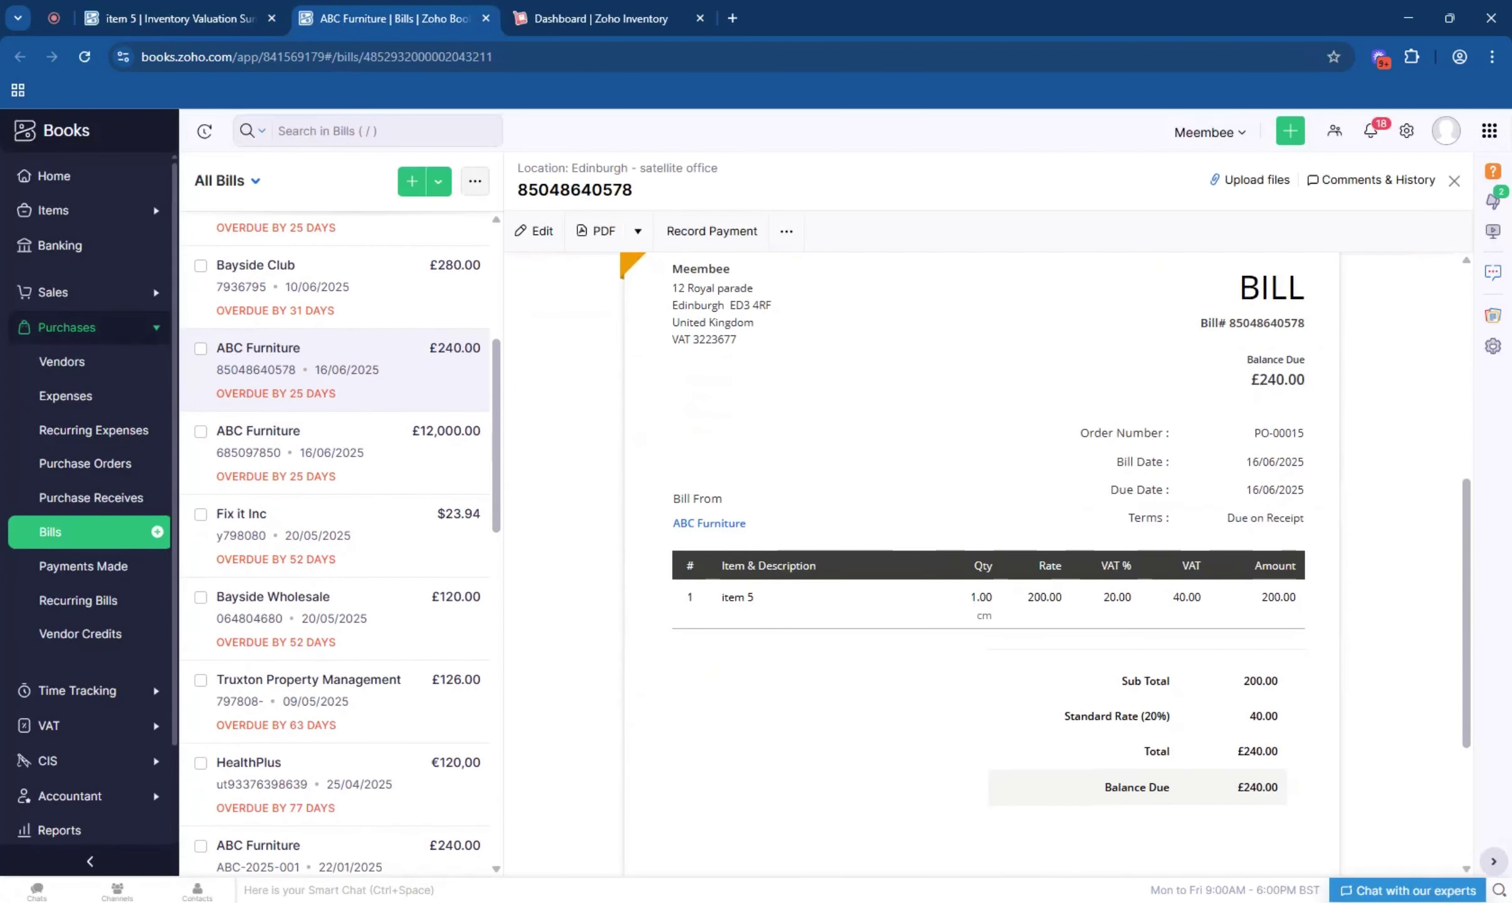
scroll(828, 533, down, 5)
scroll(1164, 687, down, 5)
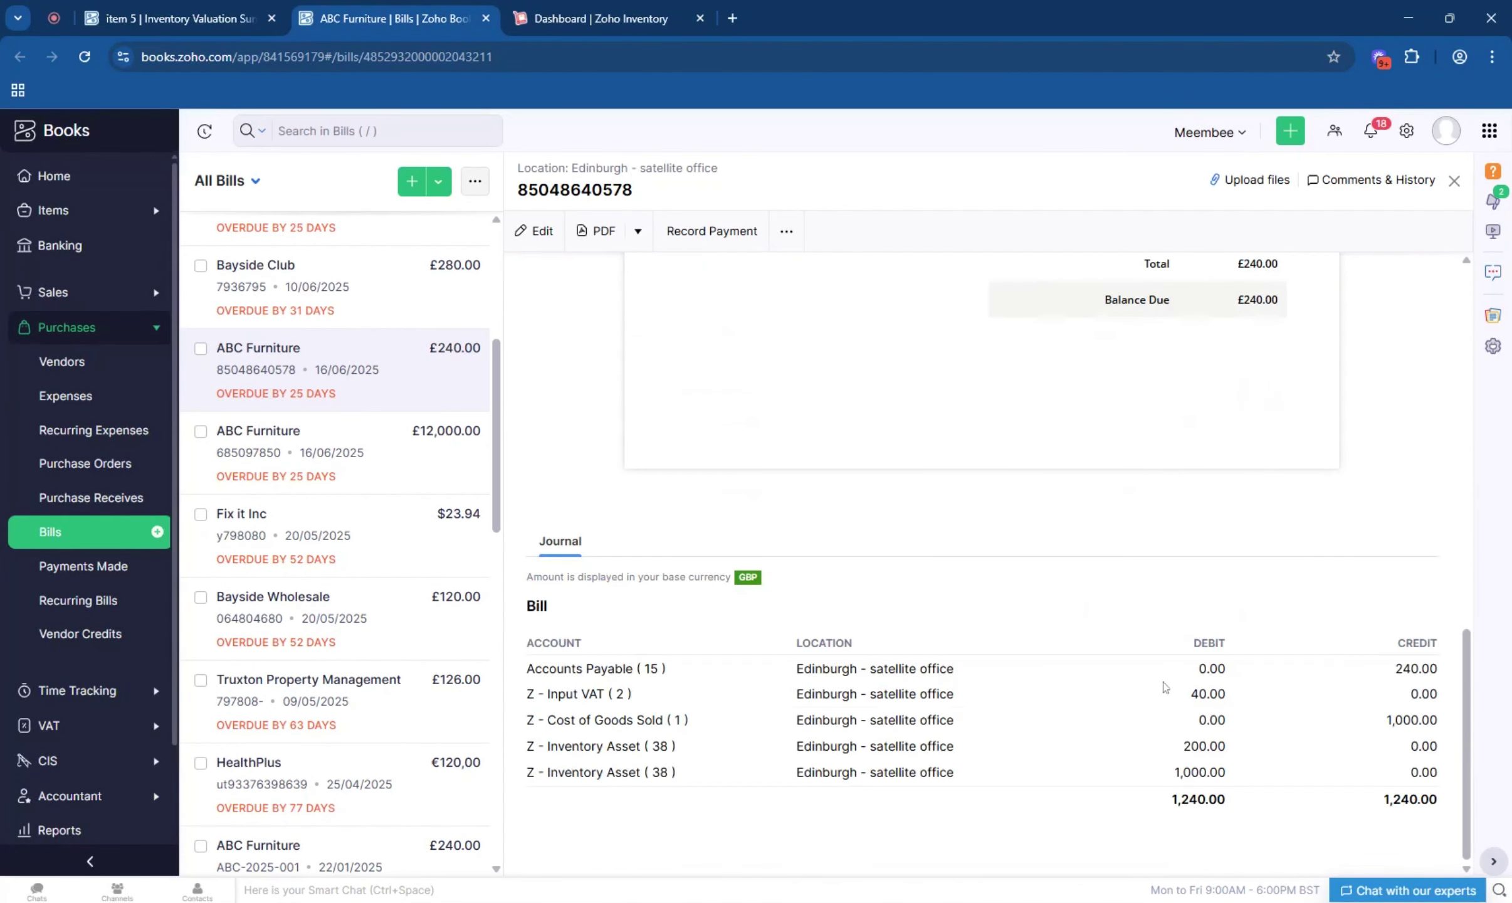
scroll(1160, 759, up, 10)
scroll(1158, 759, up, 3)
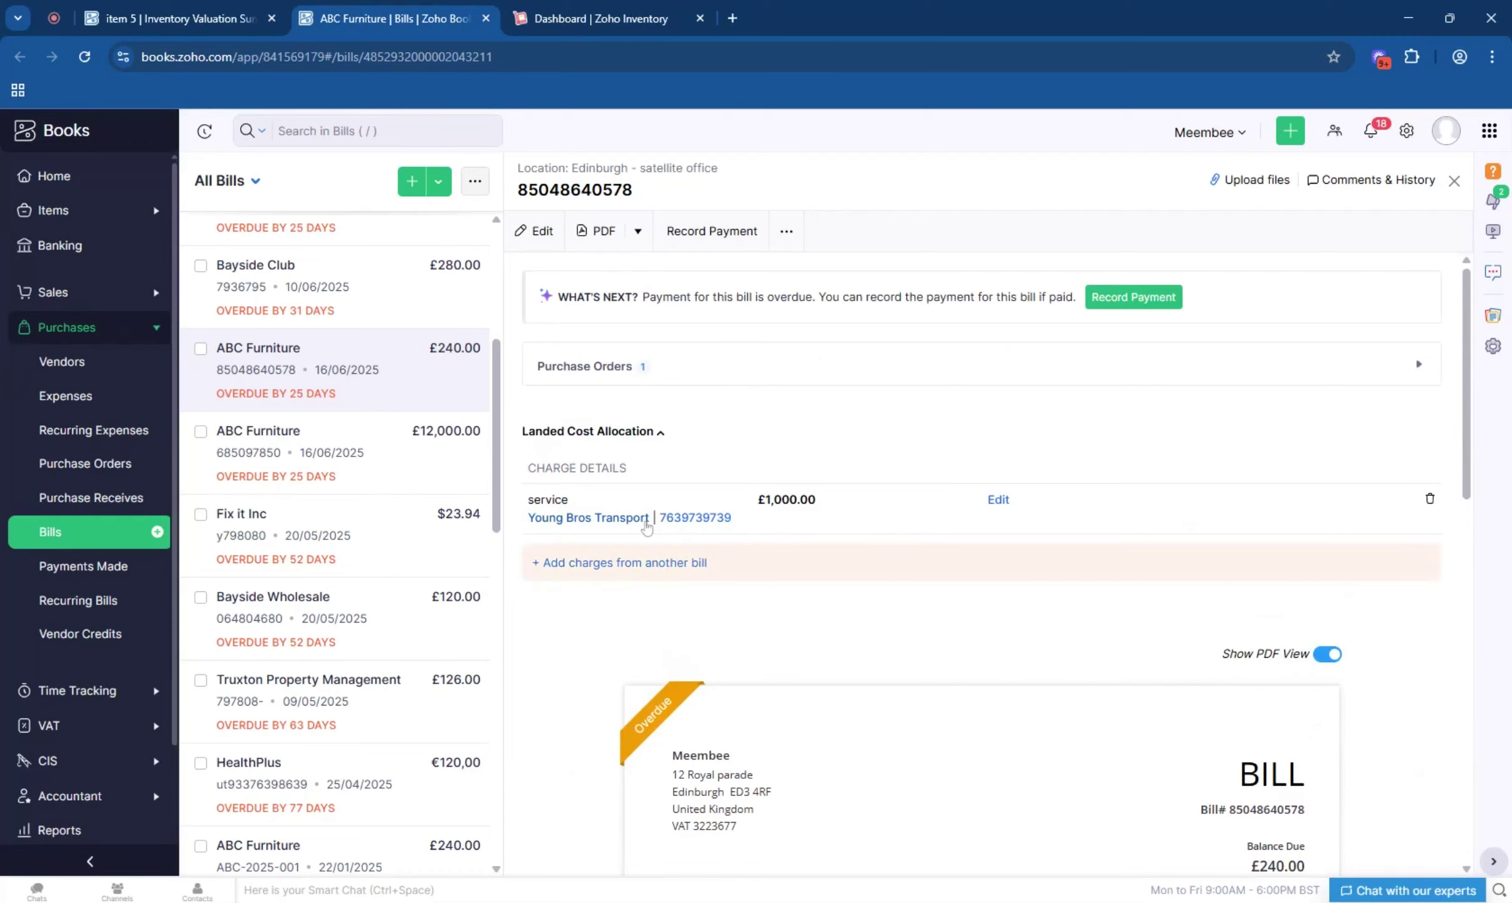